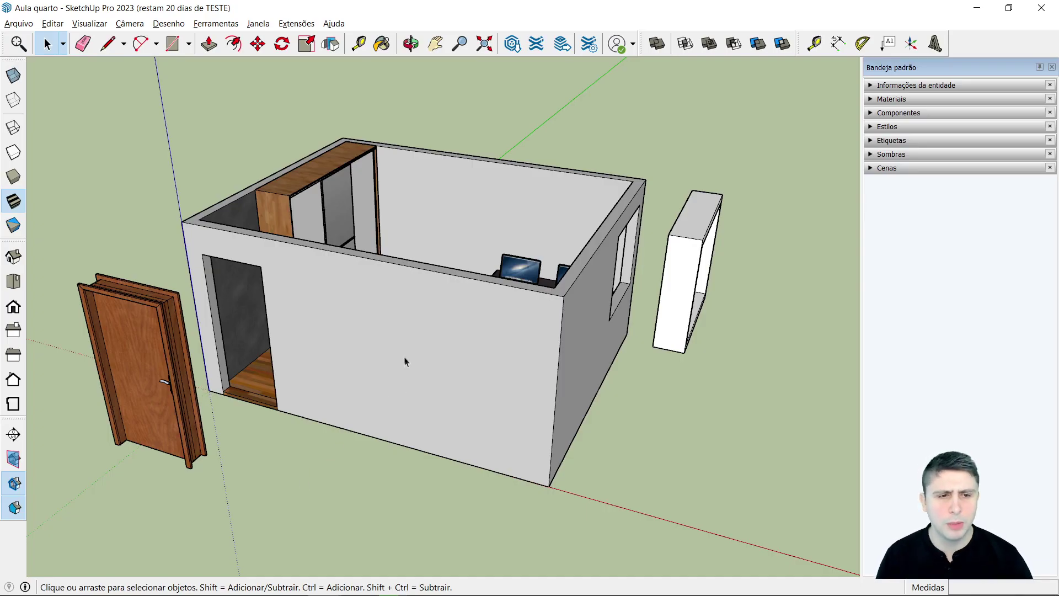
- Orbit around the room, checking the desk, bed, door and window
mouse_move(488, 254)
middle_mouse_down()
mouse_move(461, 308)
mouse_move(504, 402)
mouse_move(501, 425)
middle_mouse_up()
left_click(279, 255)
left_click(494, 247)
left_click(473, 333)
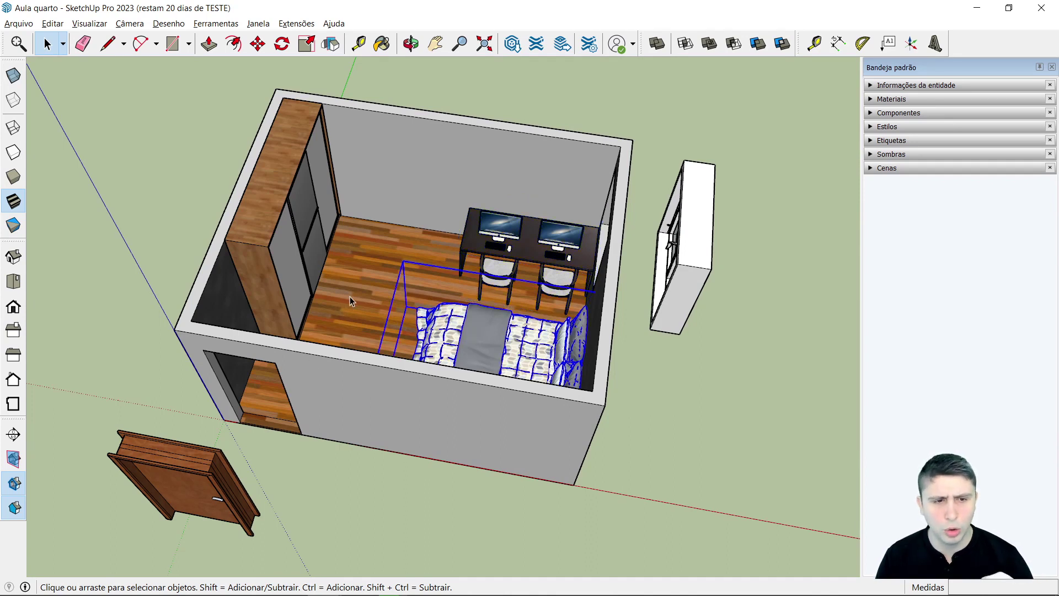
left_click(343, 466)
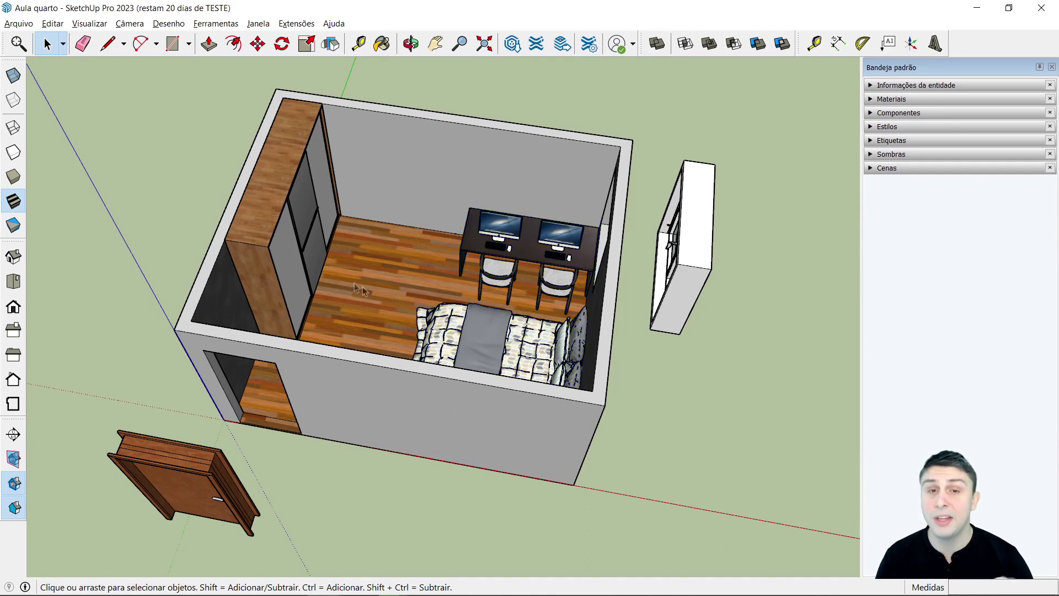
mouse_move(497, 502)
middle_mouse_down()
mouse_move(437, 286)
mouse_move(464, 243)
mouse_move(344, 275)
middle_mouse_up()
left_click(190, 286)
left_click(679, 252)
mouse_move(691, 350)
middle_mouse_down()
mouse_move(610, 425)
mouse_move(469, 377)
middle_mouse_up()
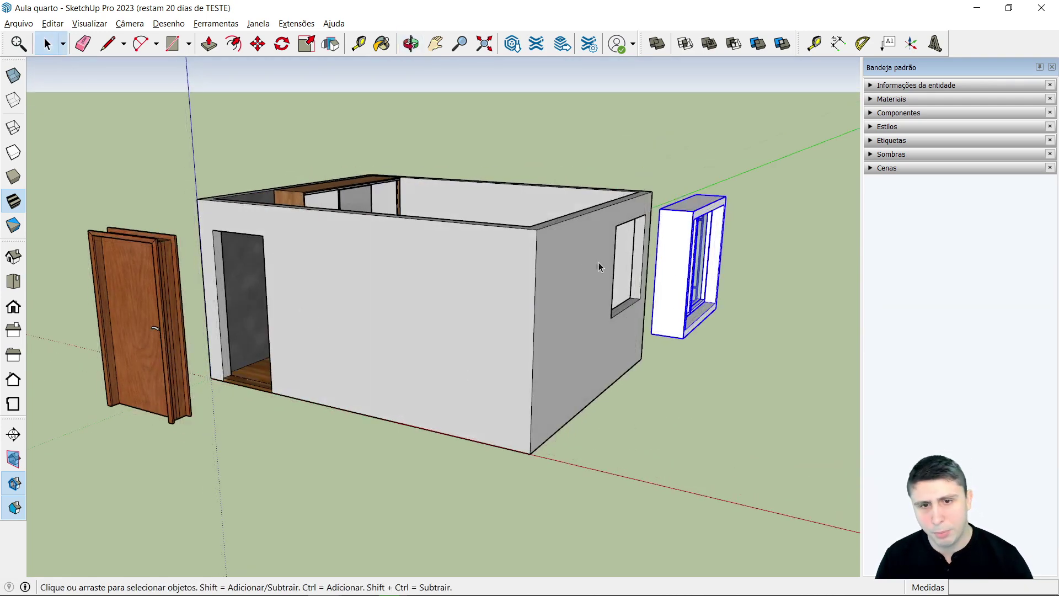
left_click(359, 43)
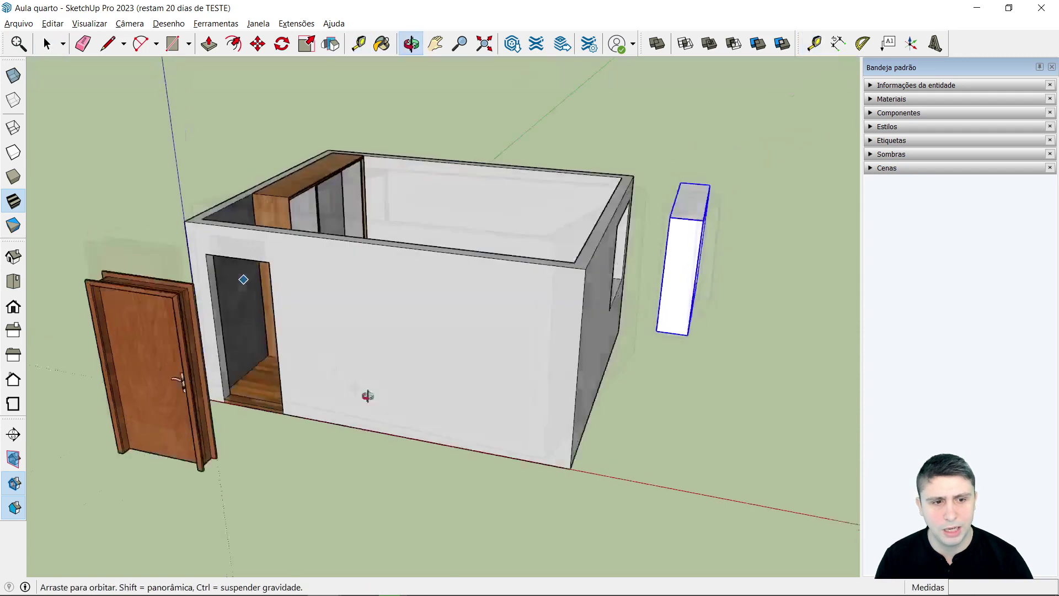
middle_click_drag(386, 331, 367, 397)
scroll(231, 253, "up", 5)
- Measure the doorway opening: 0,90 m wide, plus its height
left_click(202, 280)
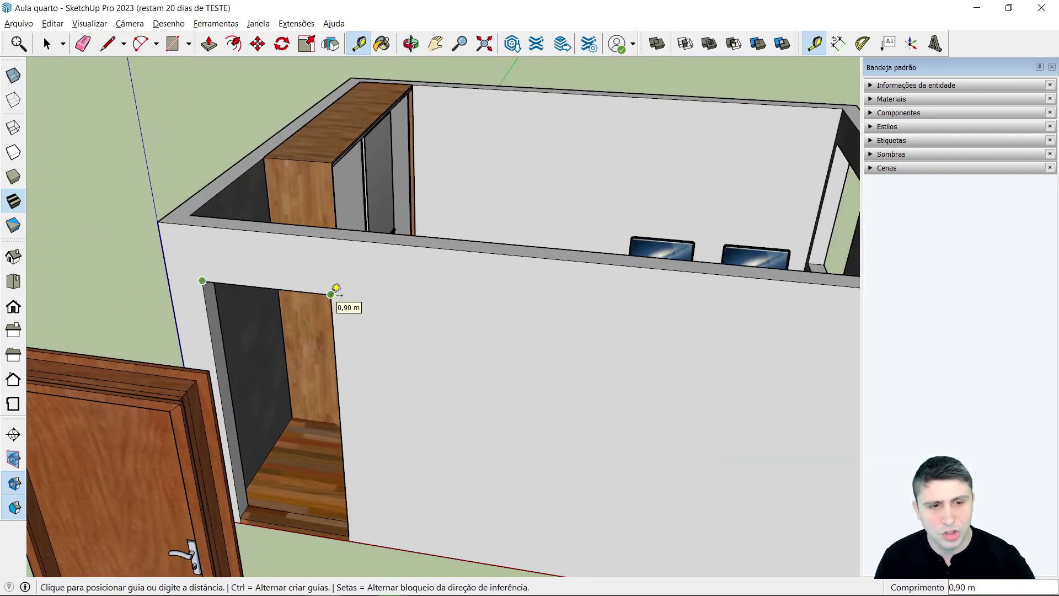
left_click(352, 533)
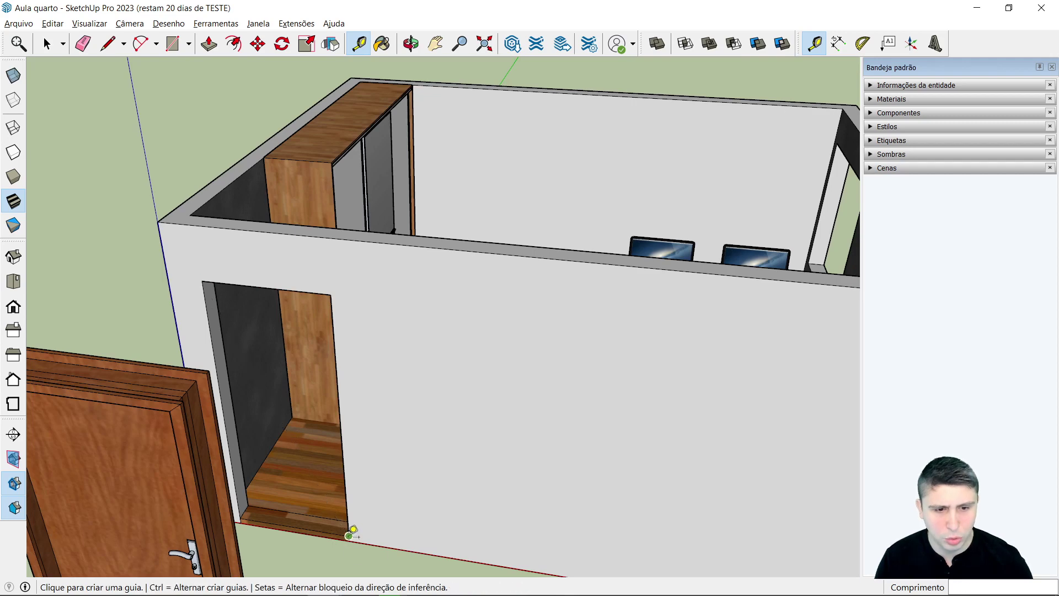
key("space")
left_click(359, 43)
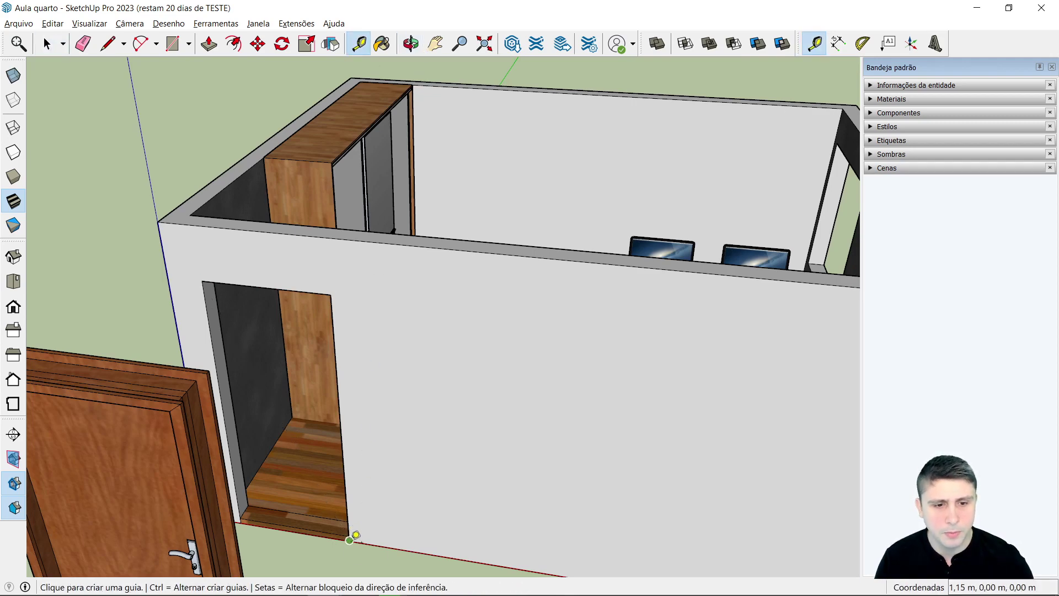
left_click(350, 540)
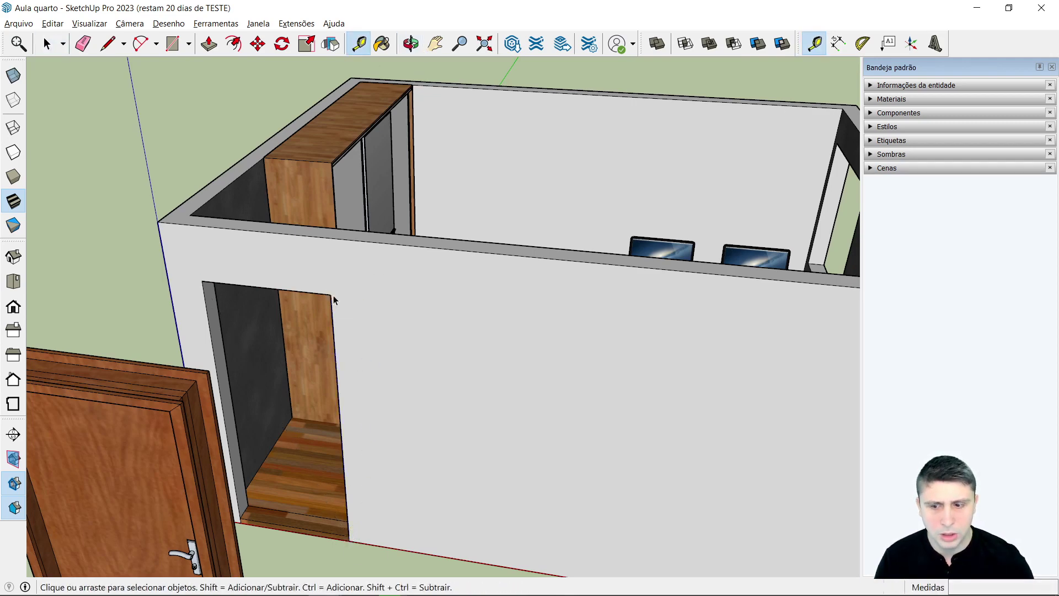
key("space")
scroll(333, 298, "down", 5)
scroll(321, 310, "down", 3)
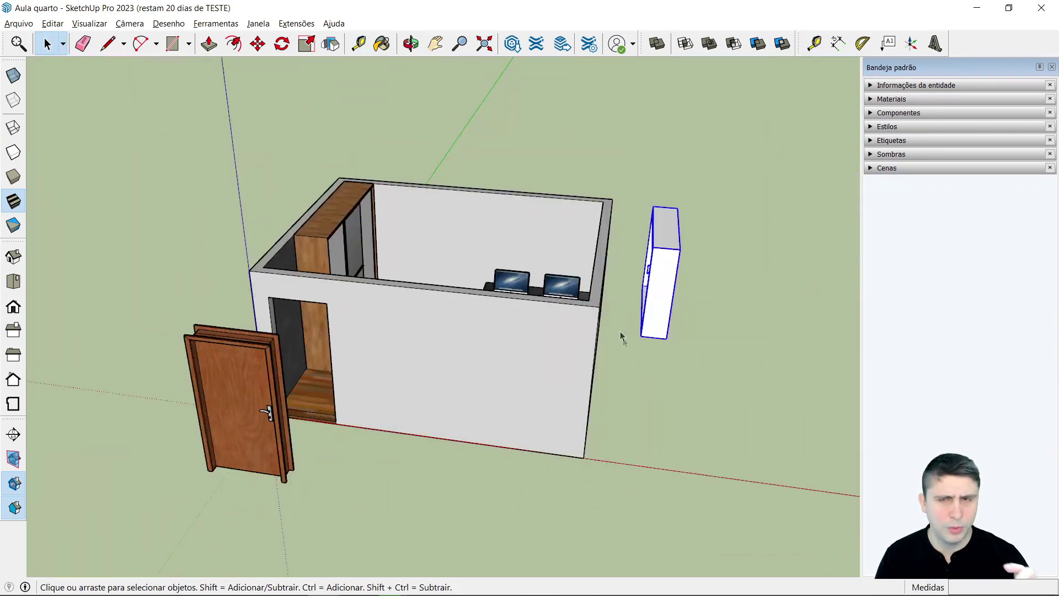
- Orbit to face the front wall and select the door
mouse_move(616, 431)
middle_mouse_down()
mouse_move(621, 442)
mouse_move(517, 378)
middle_mouse_up()
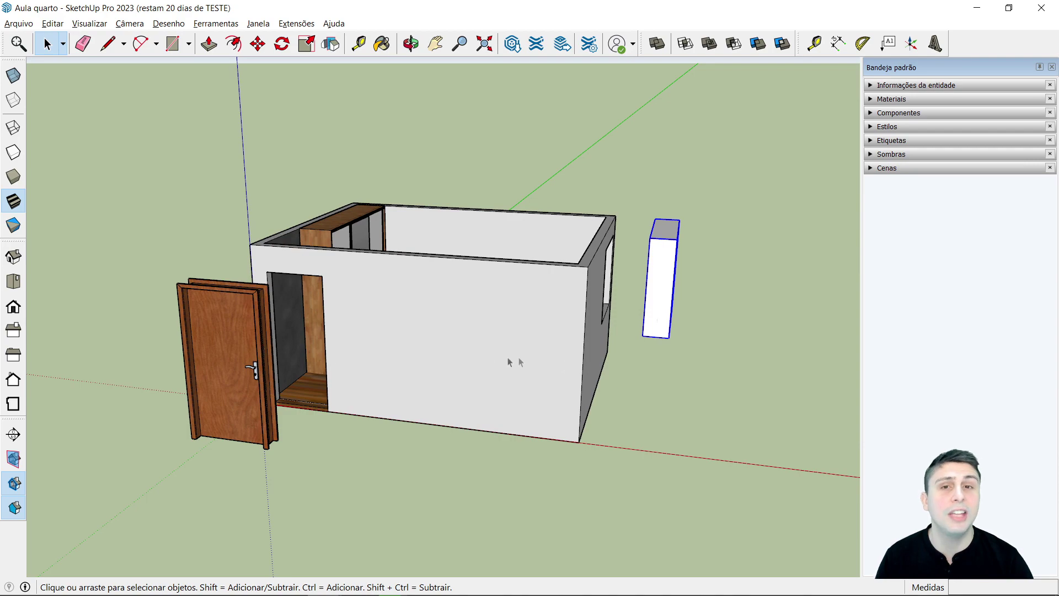
scroll(374, 316, "up", 2)
scroll(259, 320, "up", 2)
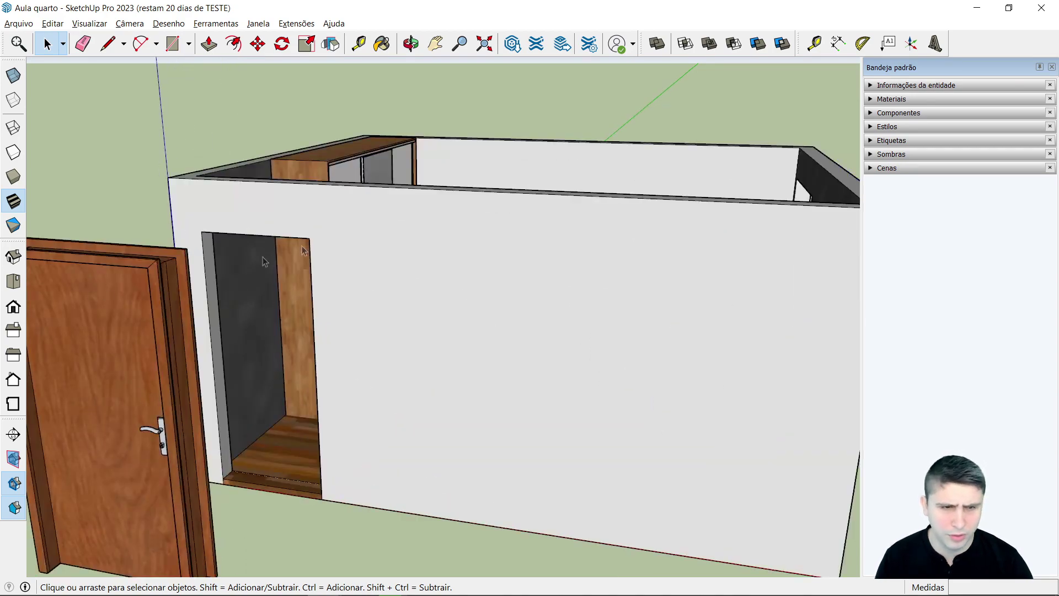
scroll(773, 354, "down", 2)
mouse_move(773, 353)
middle_mouse_down()
mouse_move(570, 378)
mouse_move(640, 433)
mouse_move(691, 276)
middle_mouse_up()
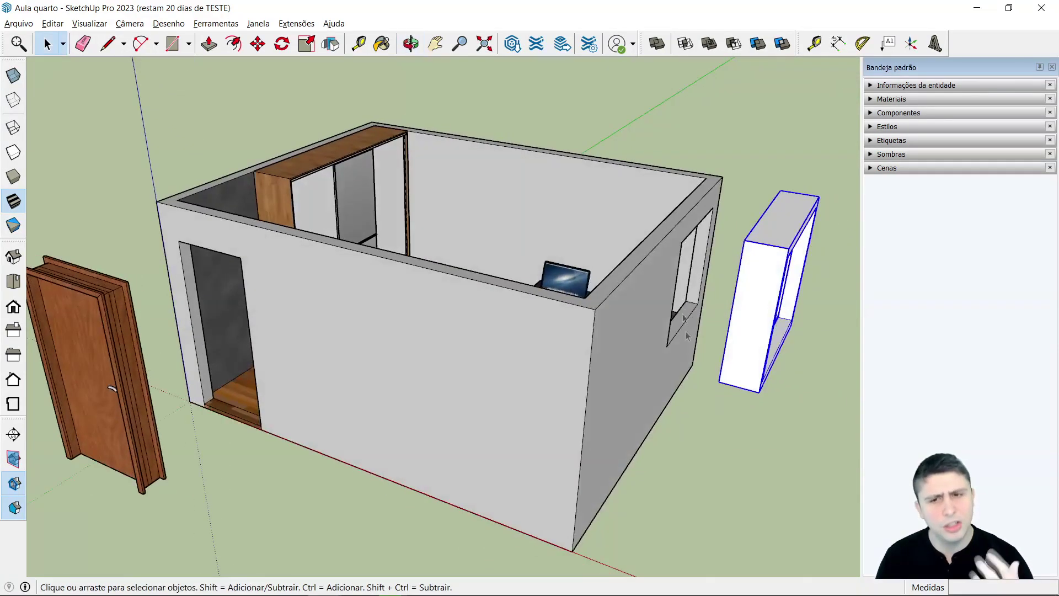
scroll(805, 318, "down", 1)
scroll(259, 365, "up", 2)
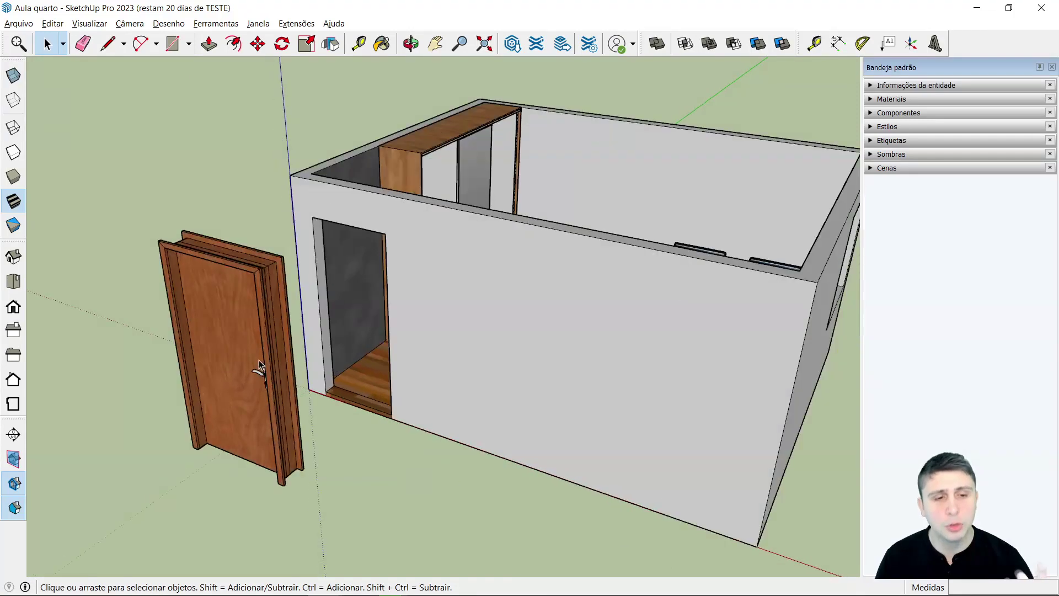
left_click(255, 297)
mouse_move(337, 481)
middle_mouse_down()
mouse_move(514, 477)
mouse_move(704, 402)
middle_mouse_up()
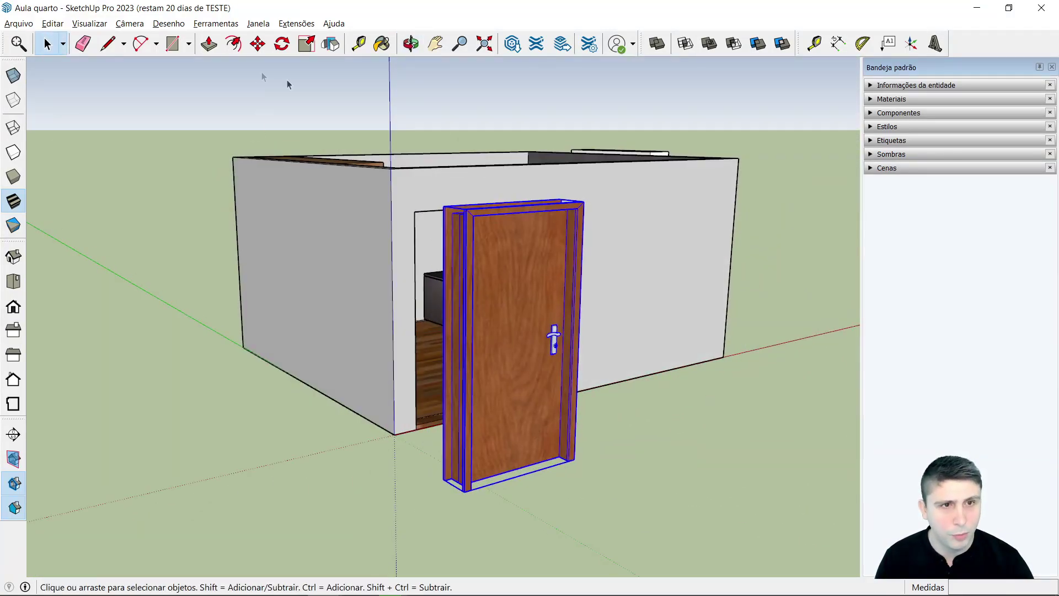
- Move the door by its bottom corner onto the doorway's bottom corner
left_click(257, 43)
scroll(475, 491, "up", 3)
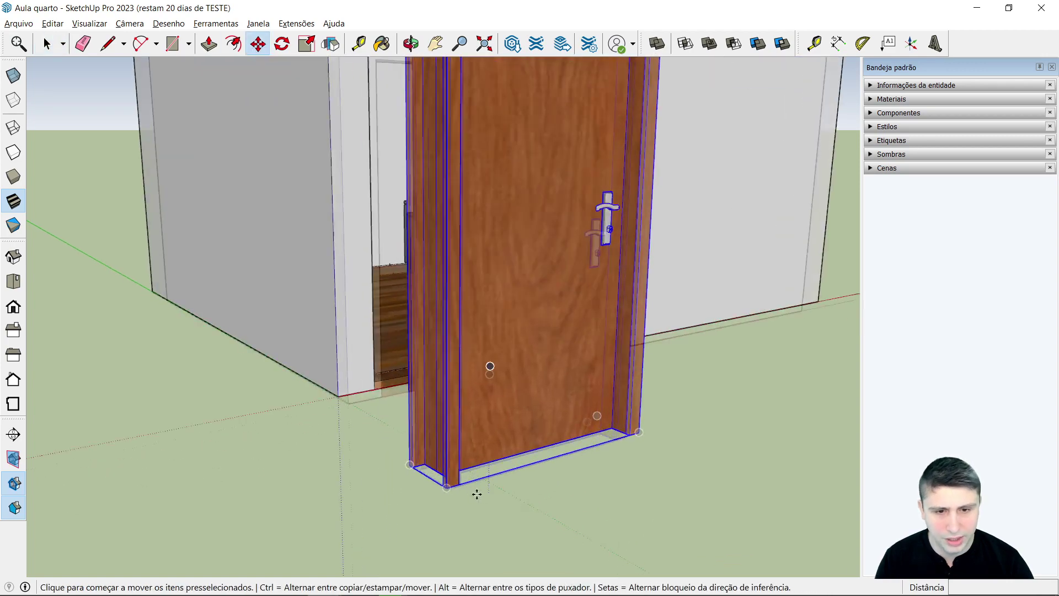
scroll(451, 498, "up", 2)
left_click(445, 482)
scroll(443, 491, "down", 2)
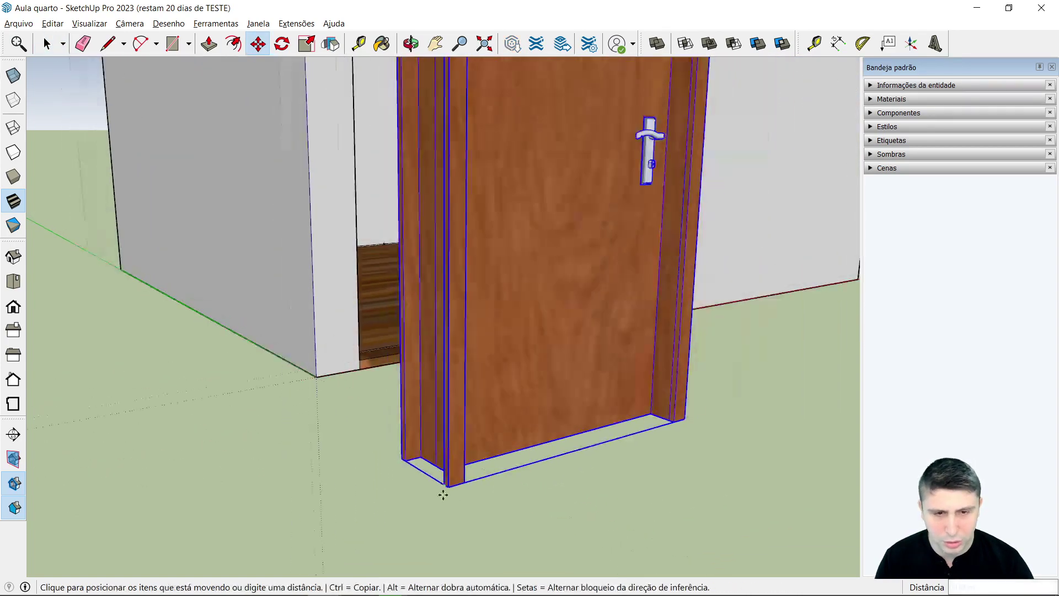
scroll(496, 441, "down", 3)
middle_click_drag(596, 332, 386, 232)
scroll(387, 248, "up", 5)
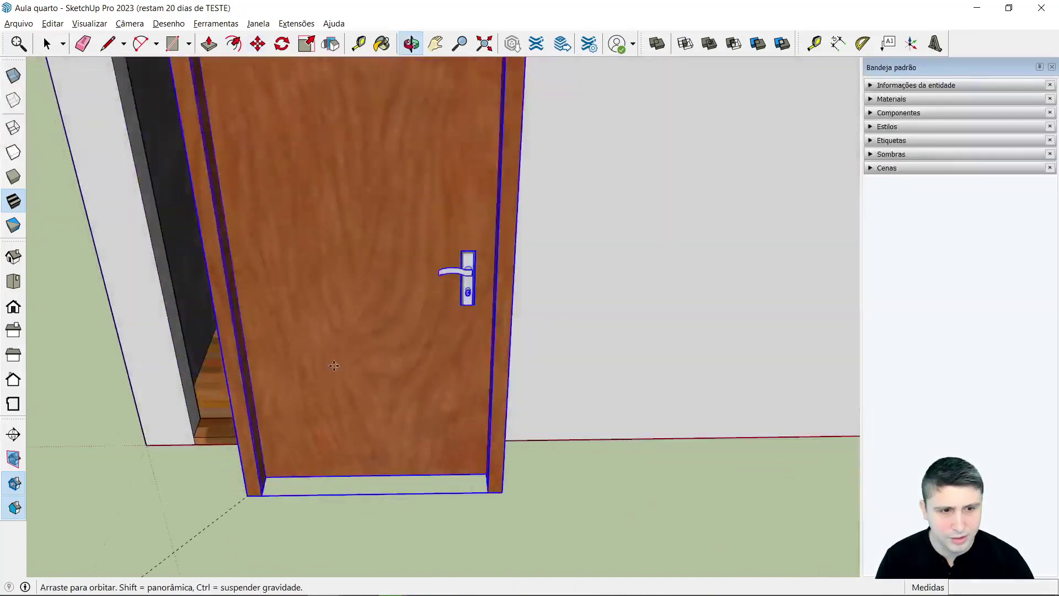
middle_click_drag(331, 287, 181, 430)
scroll(181, 431, "up", 4)
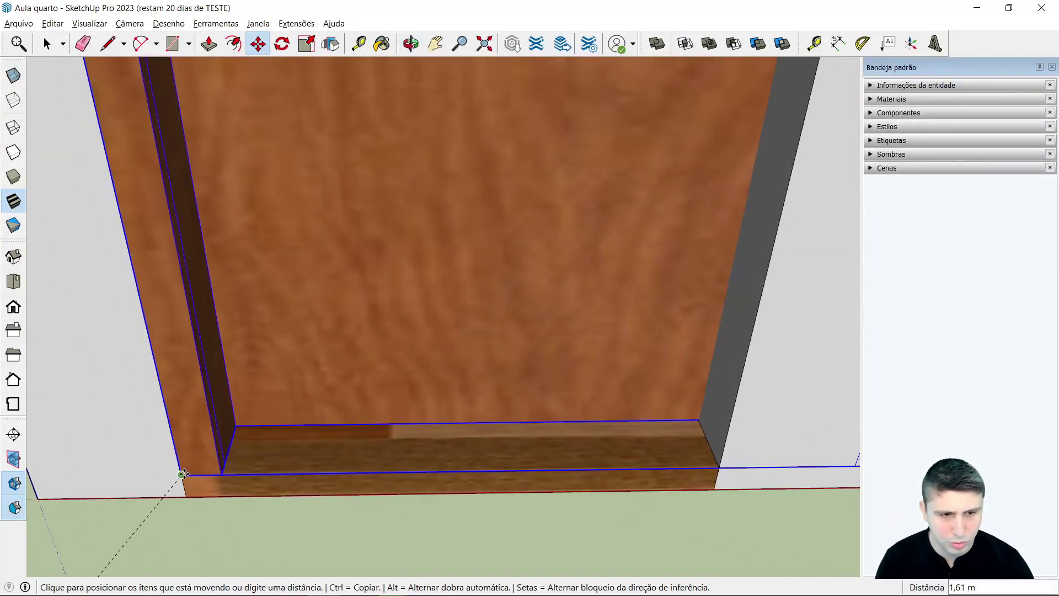
left_click(185, 474)
scroll(184, 473, "down", 3)
key("space")
scroll(387, 517, "down", 2)
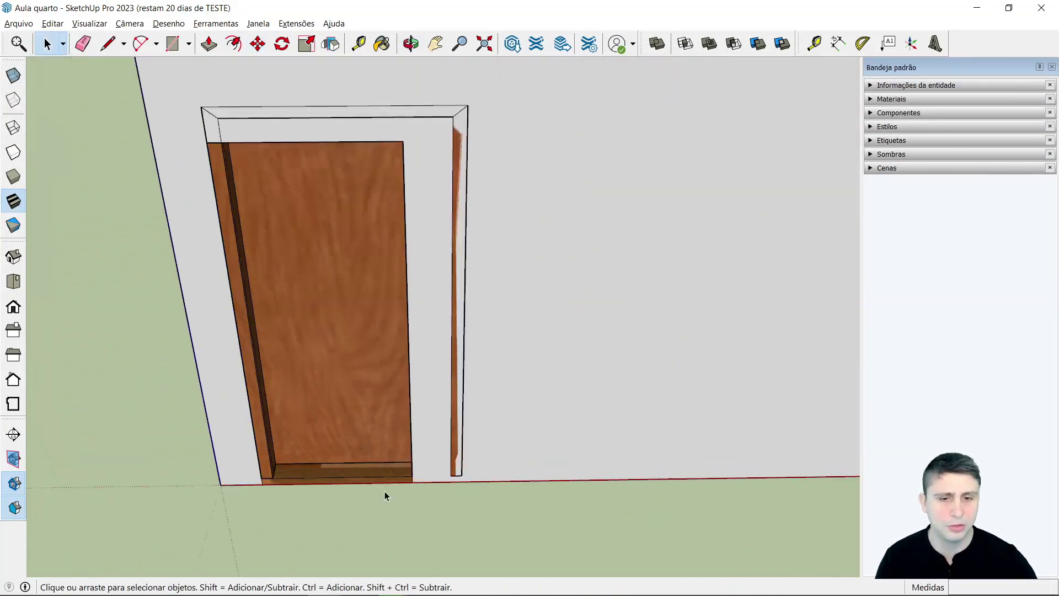
scroll(389, 475, "down", 3)
scroll(376, 391, "up", 2)
scroll(331, 349, "up", 2)
- Select the placed door and orbit out to check it in the room
left_click(331, 349)
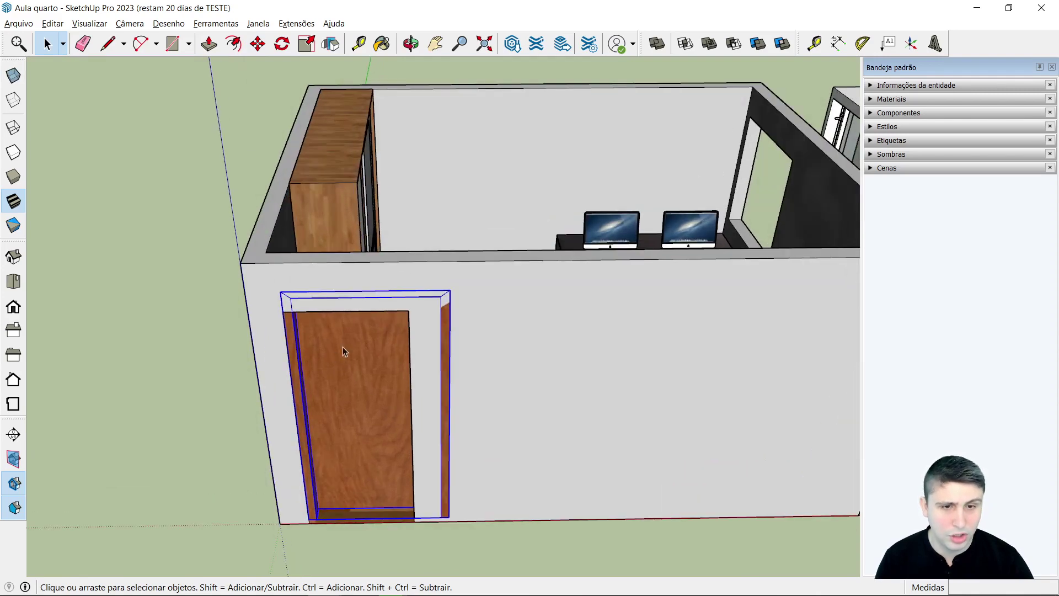
mouse_move(339, 433)
middle_mouse_down()
mouse_move(173, 454)
mouse_move(206, 378)
middle_mouse_up()
mouse_move(566, 228)
middle_mouse_down()
mouse_move(166, 397)
mouse_move(419, 309)
mouse_move(221, 150)
middle_mouse_up()
scroll(220, 151, "up", 3)
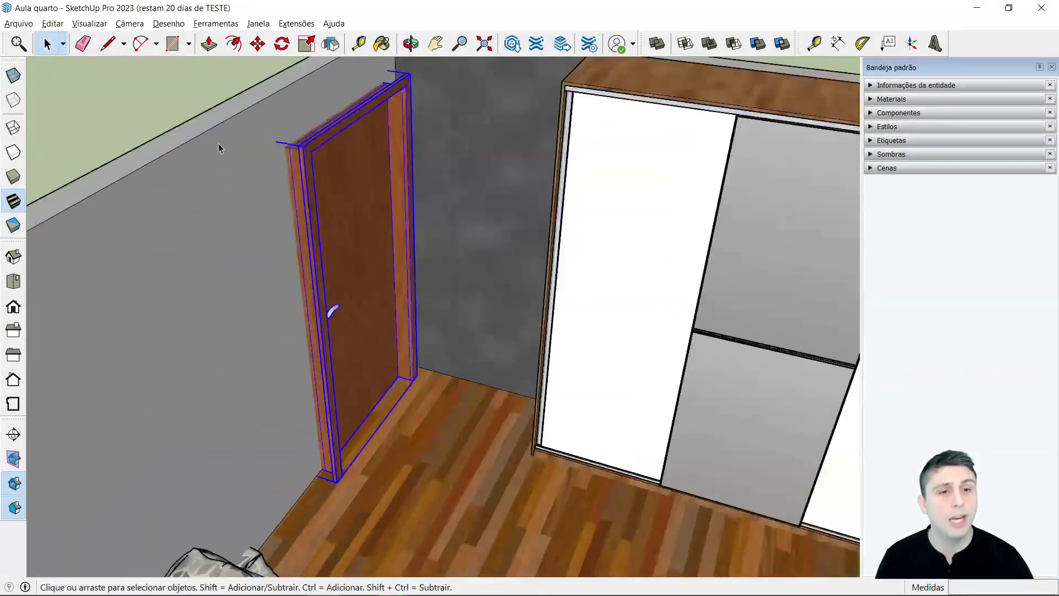
scroll(221, 150, "up", 2)
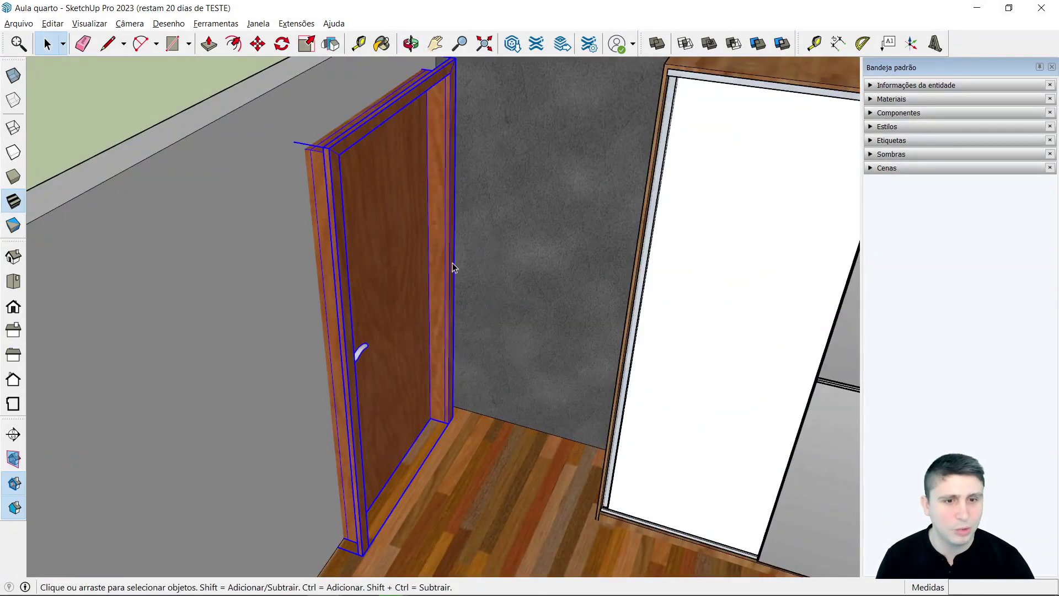
scroll(454, 265, "down", 2)
scroll(499, 283, "down", 4)
mouse_move(249, 347)
middle_mouse_down()
mouse_move(308, 190)
mouse_move(292, 63)
middle_mouse_up()
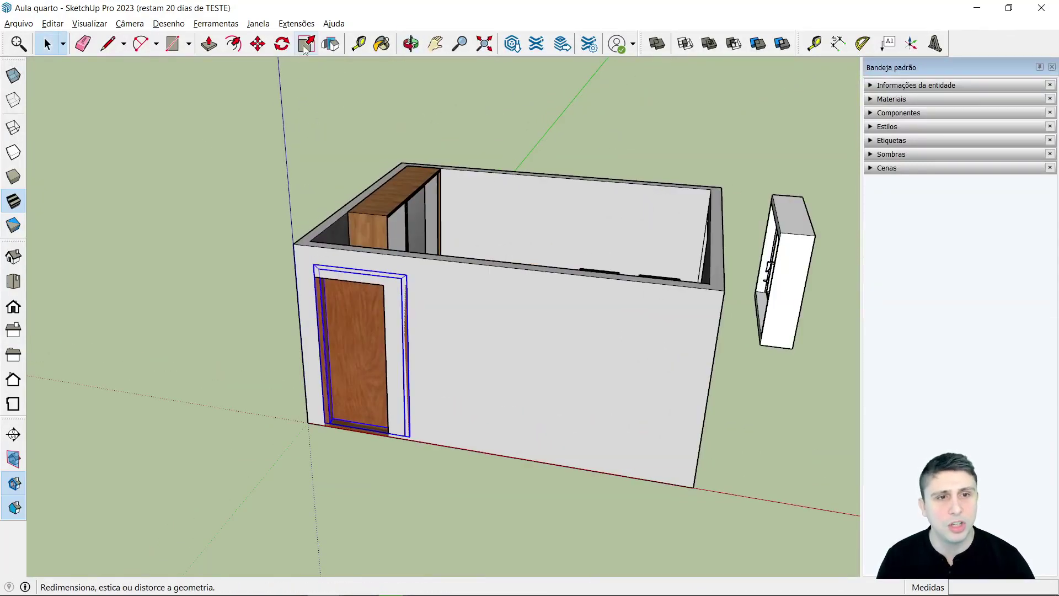
left_click(89, 23)
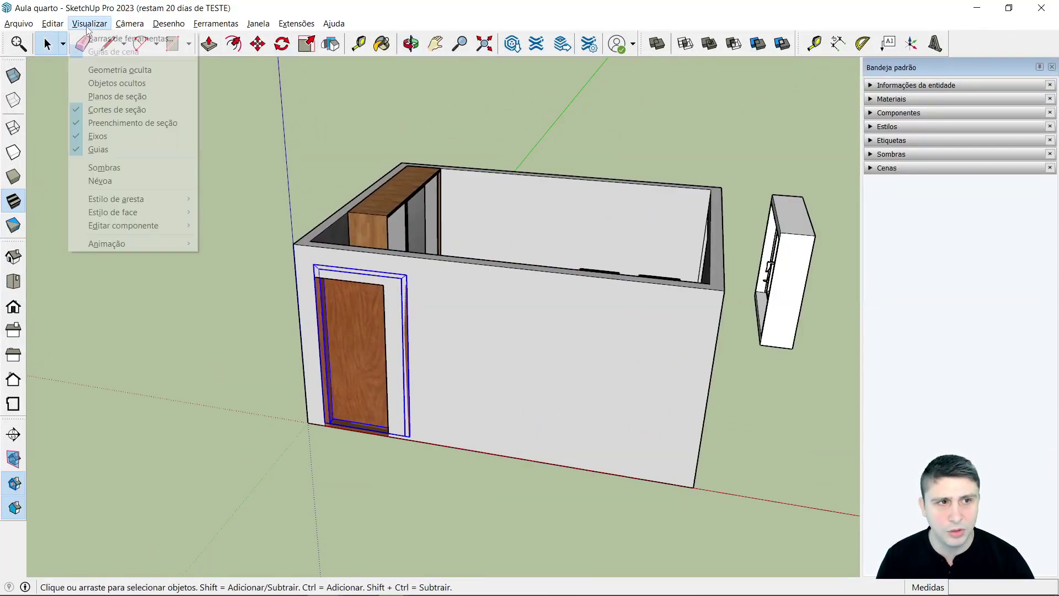
left_click(108, 37)
scroll(499, 303, "down", 2)
scroll(499, 303, "down", 2)
scroll(500, 304, "down", 1)
scroll(488, 301, "up", 1)
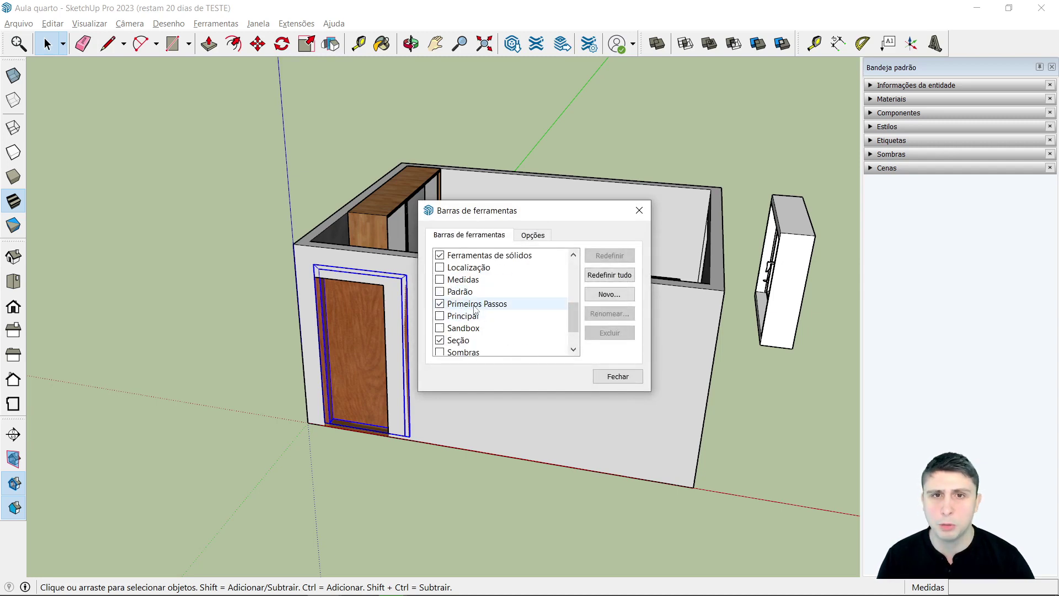
left_click(449, 304)
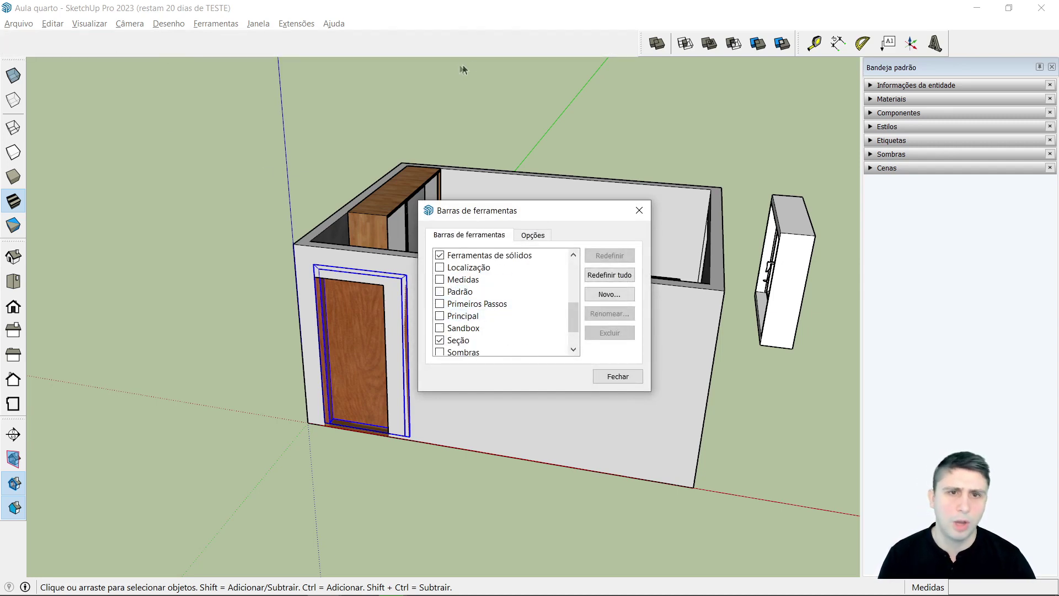
left_click(444, 305)
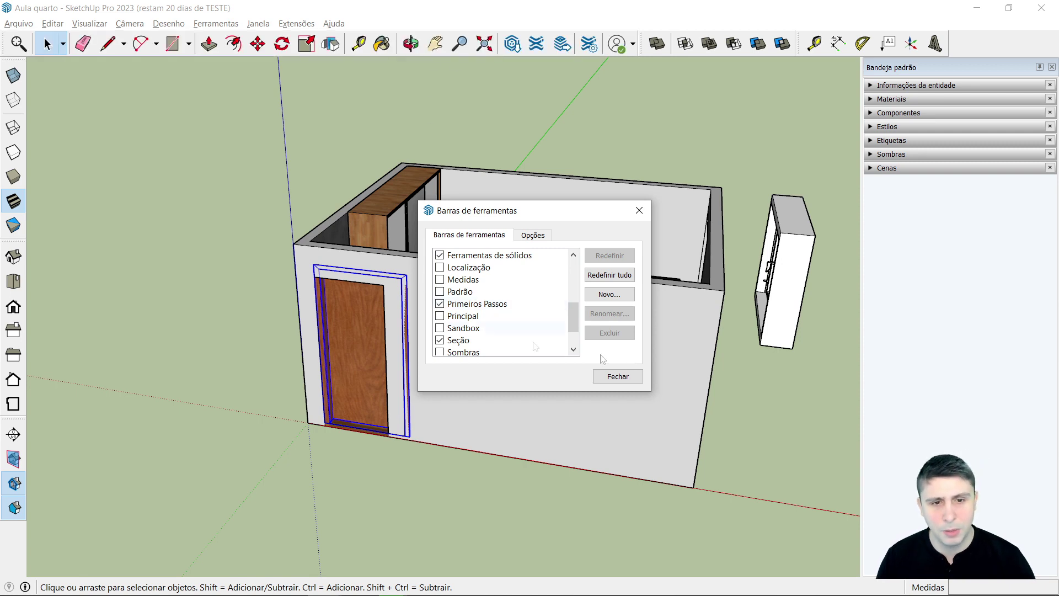
left_click(618, 377)
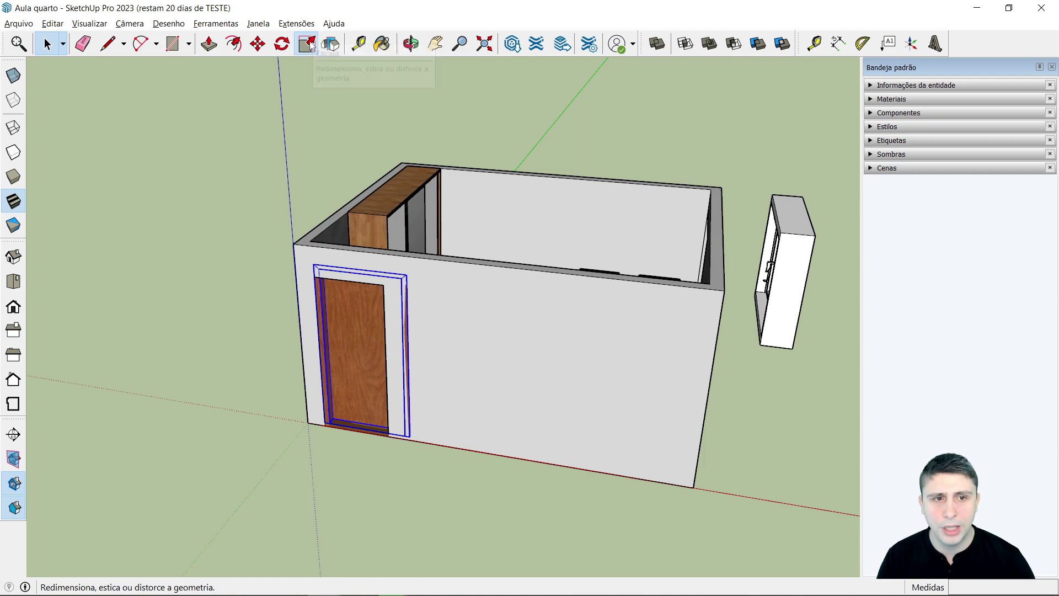
left_click(307, 43)
mouse_move(252, 441)
middle_mouse_down()
mouse_move(281, 494)
mouse_move(433, 557)
mouse_move(669, 518)
mouse_move(726, 492)
mouse_move(763, 447)
mouse_move(412, 411)
mouse_move(532, 435)
mouse_move(449, 371)
mouse_move(223, 373)
middle_mouse_up()
key("space")
left_click(627, 336)
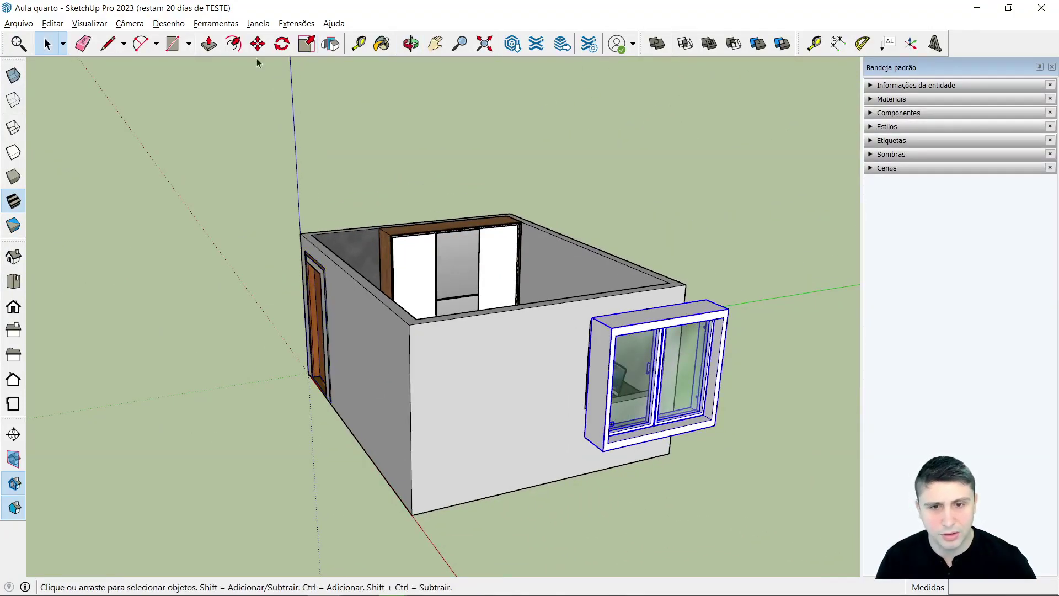
left_click(306, 44)
mouse_move(397, 233)
middle_mouse_down()
mouse_move(549, 386)
mouse_move(798, 345)
mouse_move(748, 390)
mouse_move(733, 379)
middle_mouse_up()
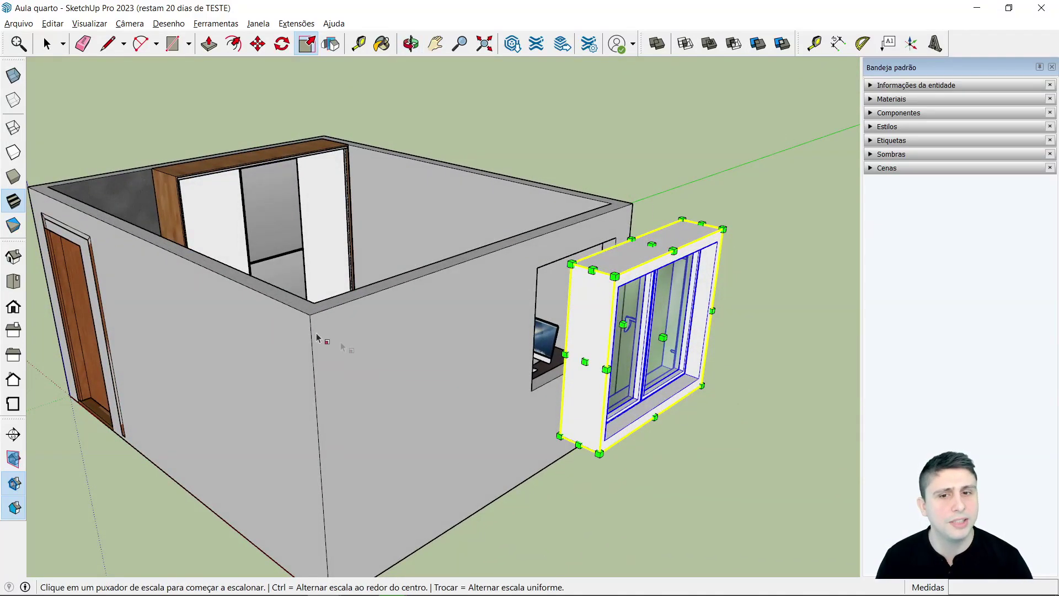
scroll(606, 308, "up", 2)
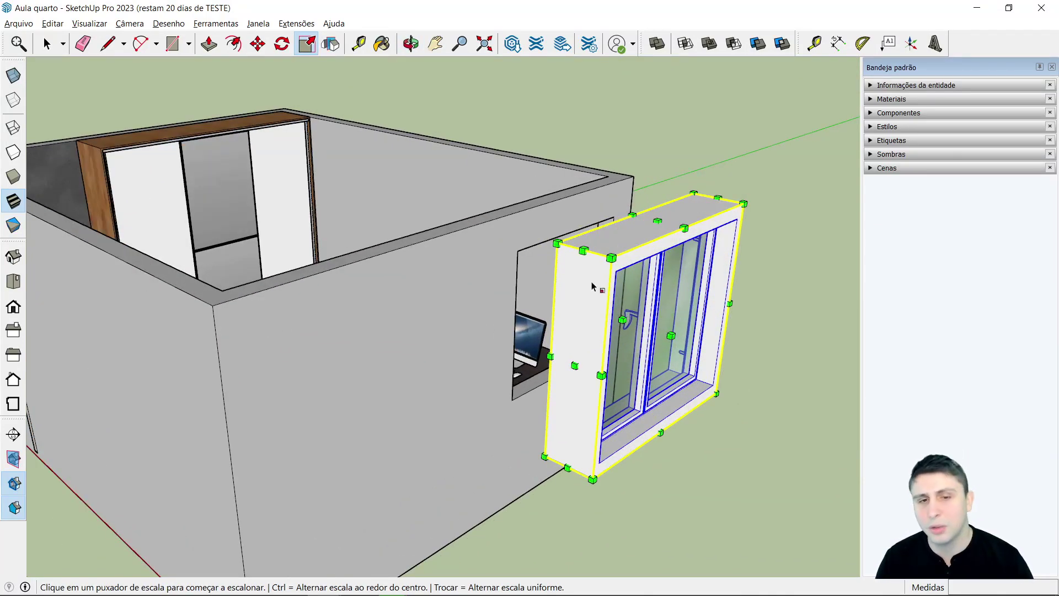
scroll(688, 271, "down", 1)
scroll(688, 270, "down", 1)
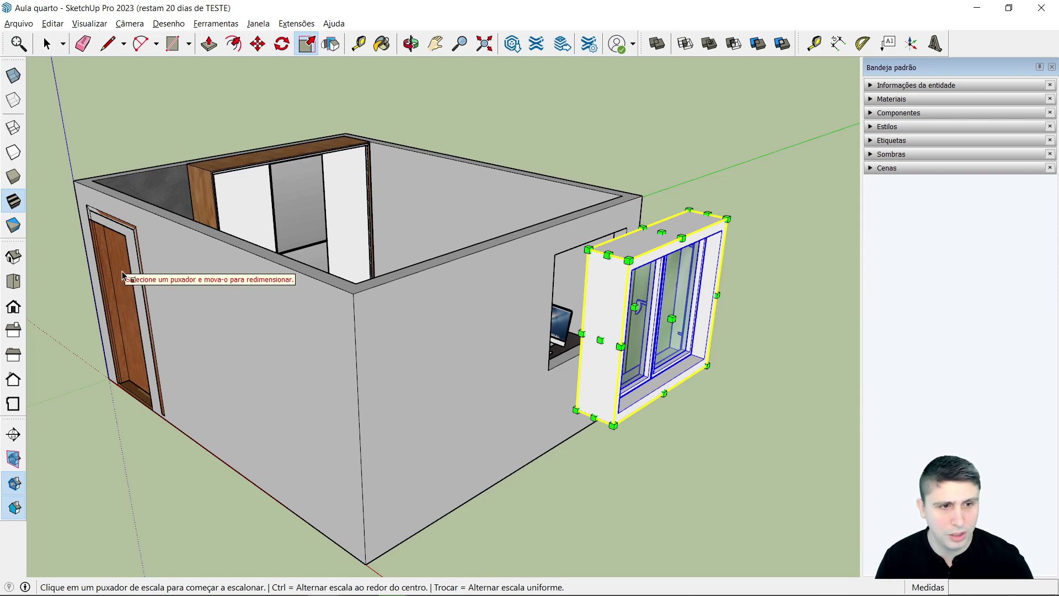
key("space")
left_click(113, 329)
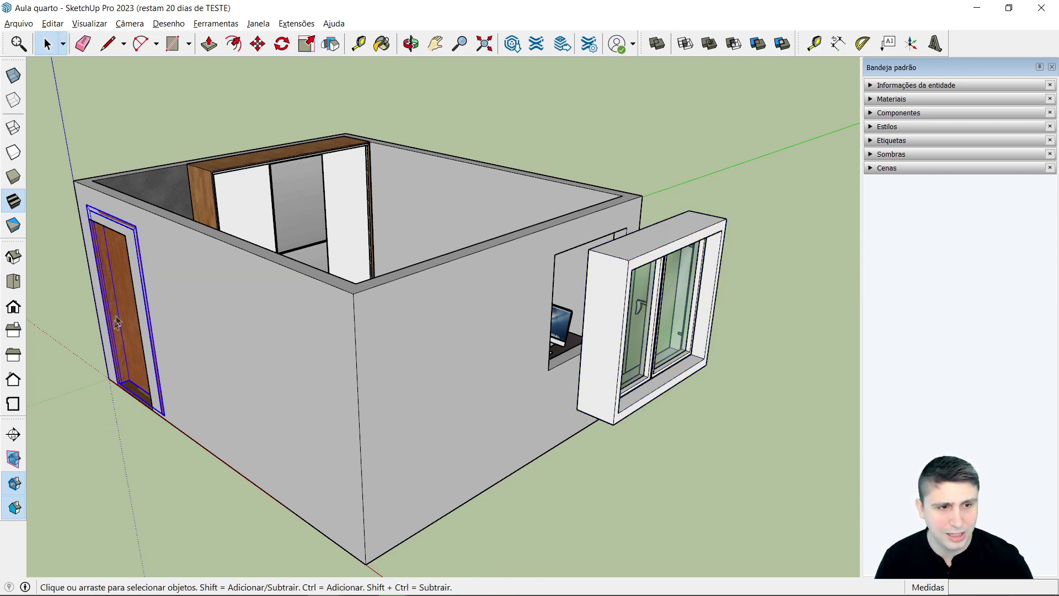
- Scale the door's width along green to 0,75
left_click(307, 44)
mouse_move(55, 369)
middle_mouse_down()
mouse_move(383, 428)
mouse_move(557, 340)
mouse_move(574, 307)
middle_mouse_up()
scroll(508, 403, "up", 2)
scroll(503, 372, "up", 3)
scroll(509, 374, "up", 2)
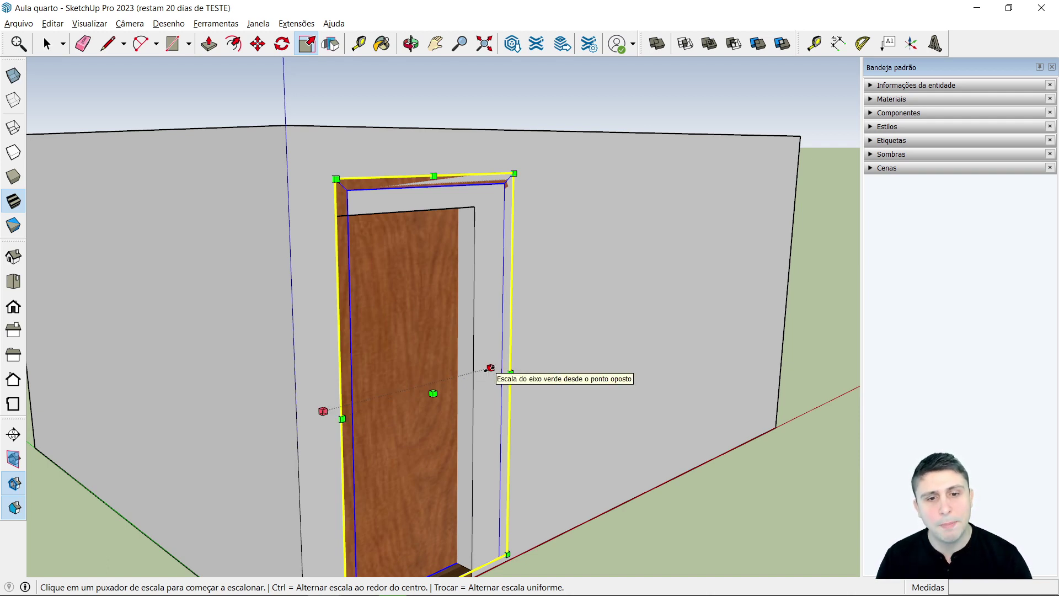
left_click(490, 367)
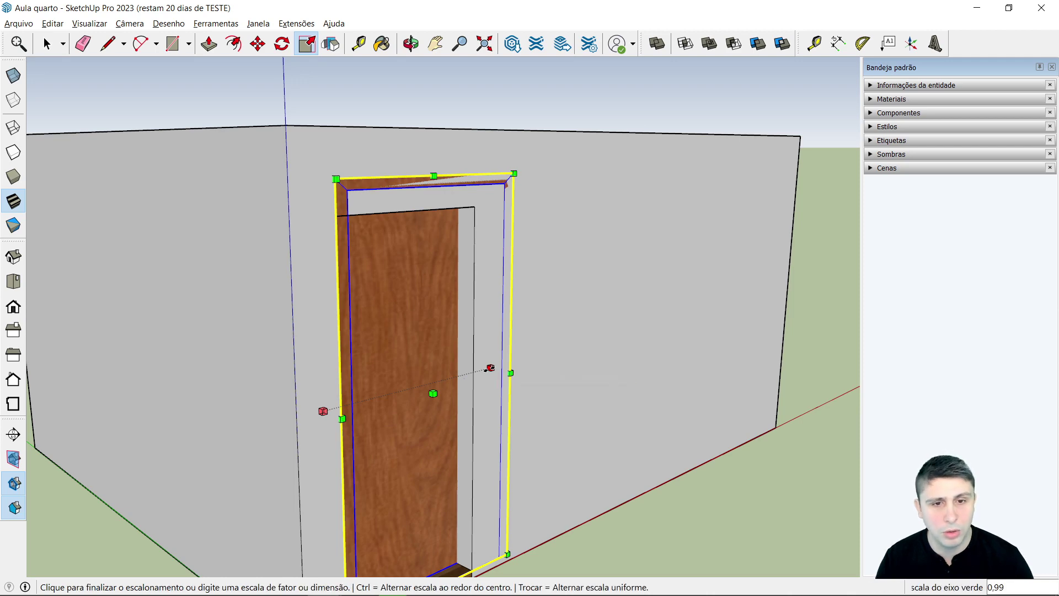
mouse_move(383, 407)
middle_mouse_down()
mouse_move(371, 411)
mouse_move(355, 389)
middle_mouse_up()
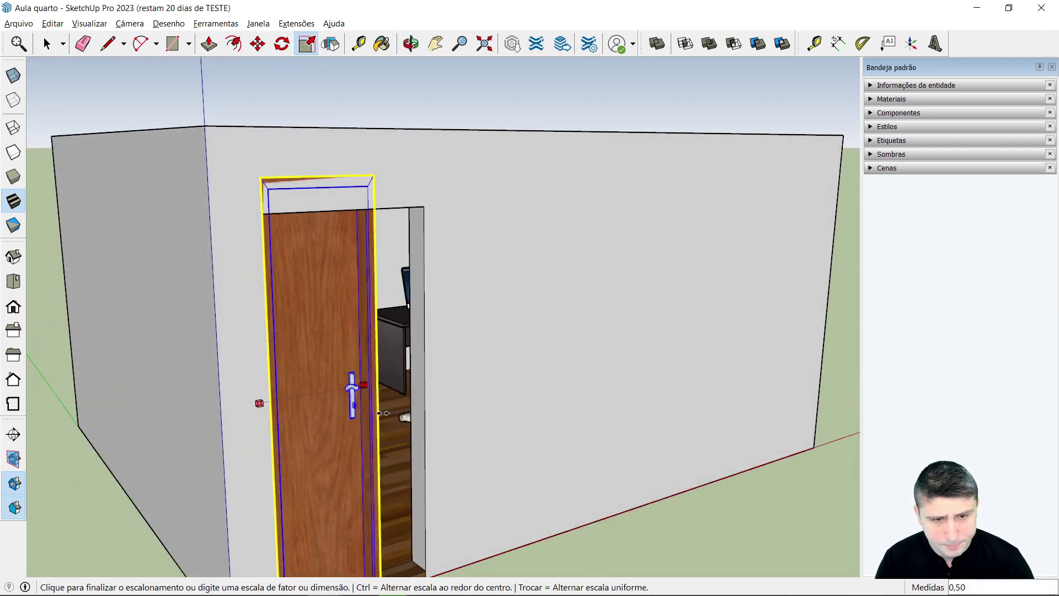
scroll(356, 387, "up", 5)
scroll(457, 392, "up", 2)
scroll(468, 390, "up", 2)
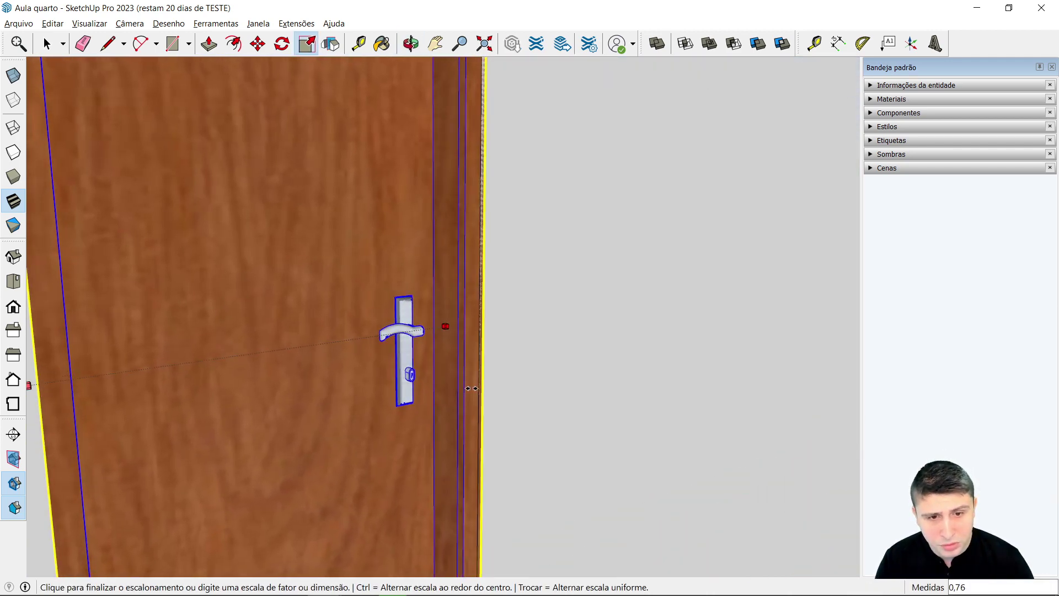
left_click(469, 387)
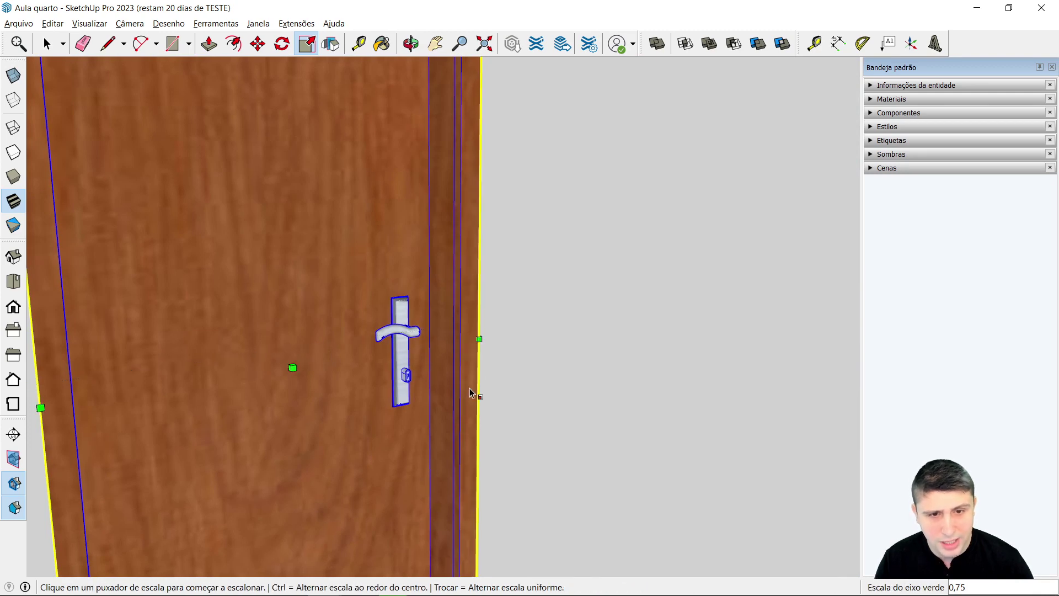
- Drag the door's top grip down so it meets the doorway's upper edge
scroll(448, 364, "down", 8)
scroll(482, 350, "down", 1)
mouse_move(563, 326)
middle_mouse_down()
mouse_move(508, 381)
mouse_move(413, 390)
mouse_move(320, 373)
middle_mouse_up()
scroll(253, 232, "up", 3)
scroll(267, 221, "up", 2)
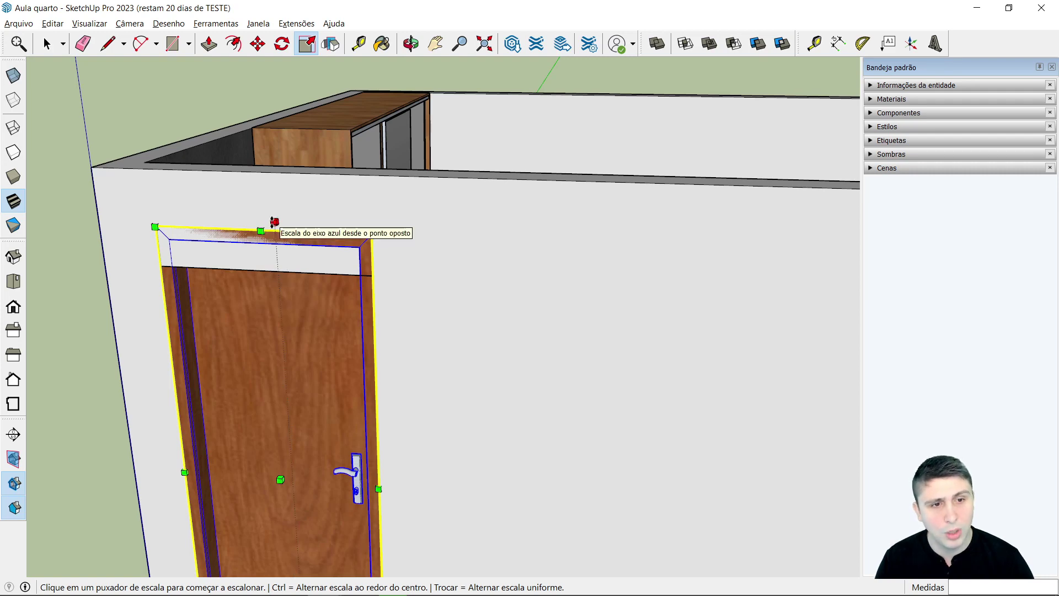
left_click_drag(274, 222, 276, 263)
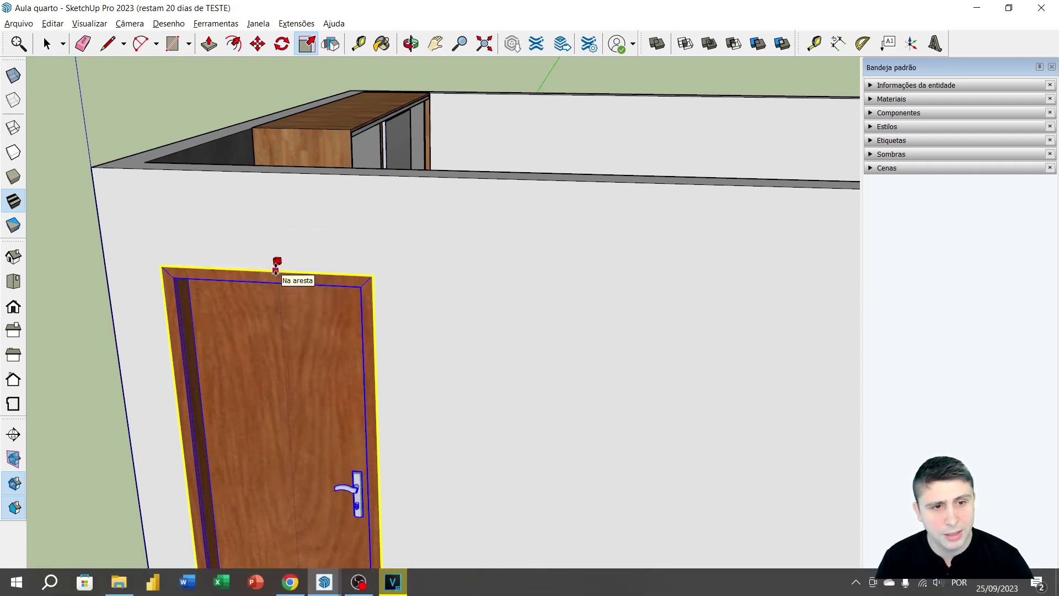
left_click(276, 265)
- Scale the door 0,50 along the red axis to halve its thickness
mouse_move(444, 334)
middle_mouse_down()
mouse_move(298, 411)
mouse_move(237, 298)
middle_mouse_up()
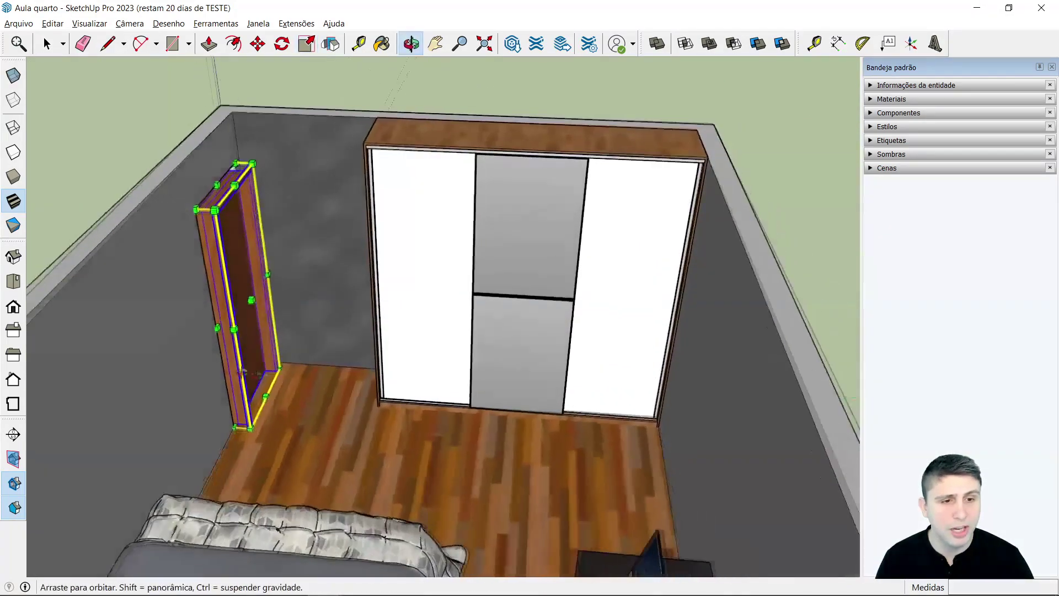
scroll(231, 281, "up", 5)
scroll(249, 284, "up", 2)
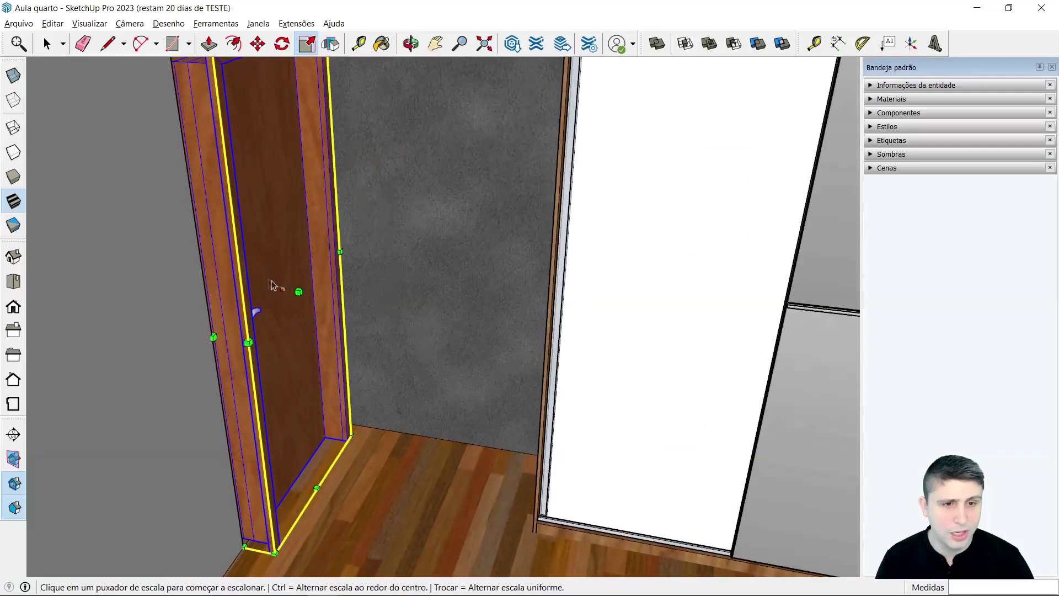
scroll(294, 276, "up", 2)
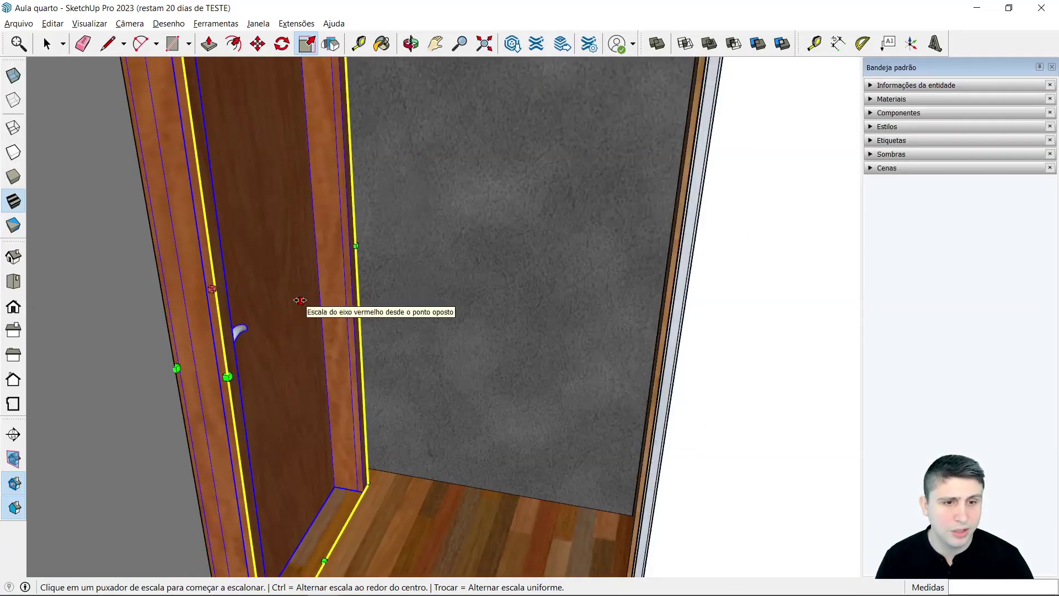
left_click(301, 302)
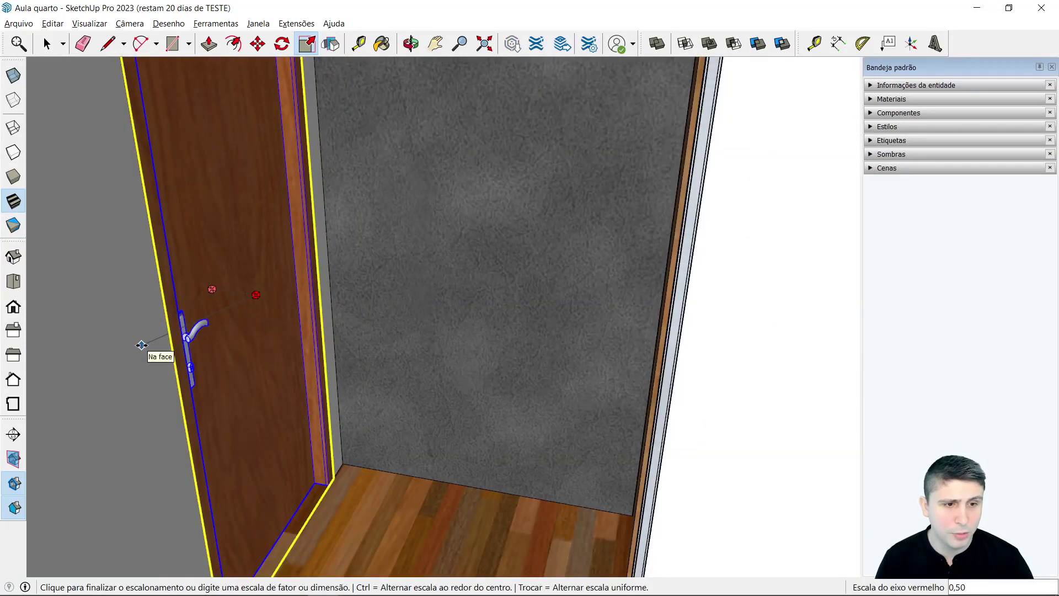
left_click(141, 345)
scroll(379, 372, "down", 5)
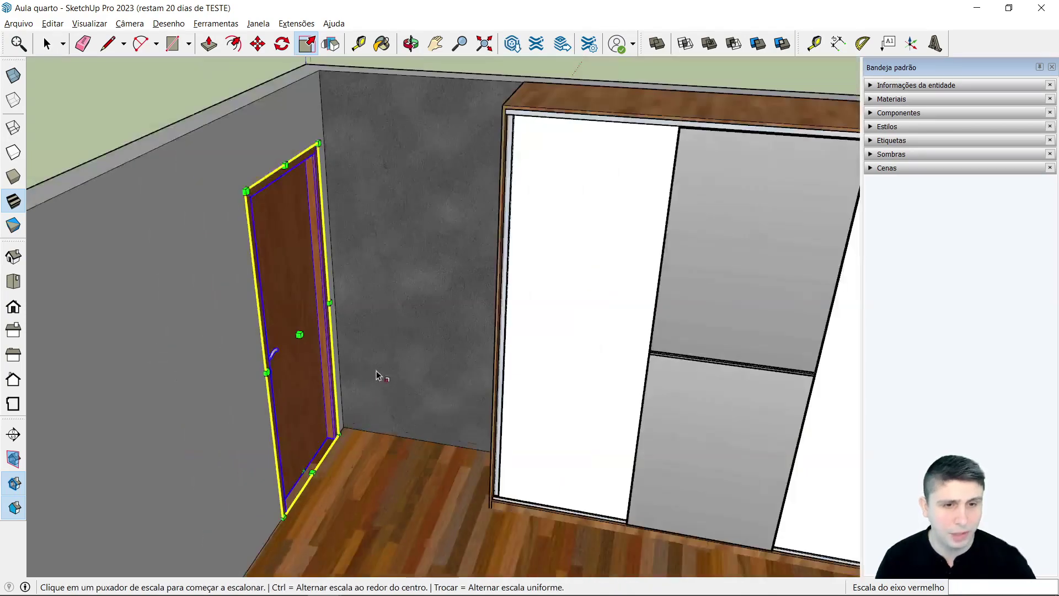
scroll(367, 351, "down", 2)
key("space")
middle_click_drag(142, 322, 500, 350)
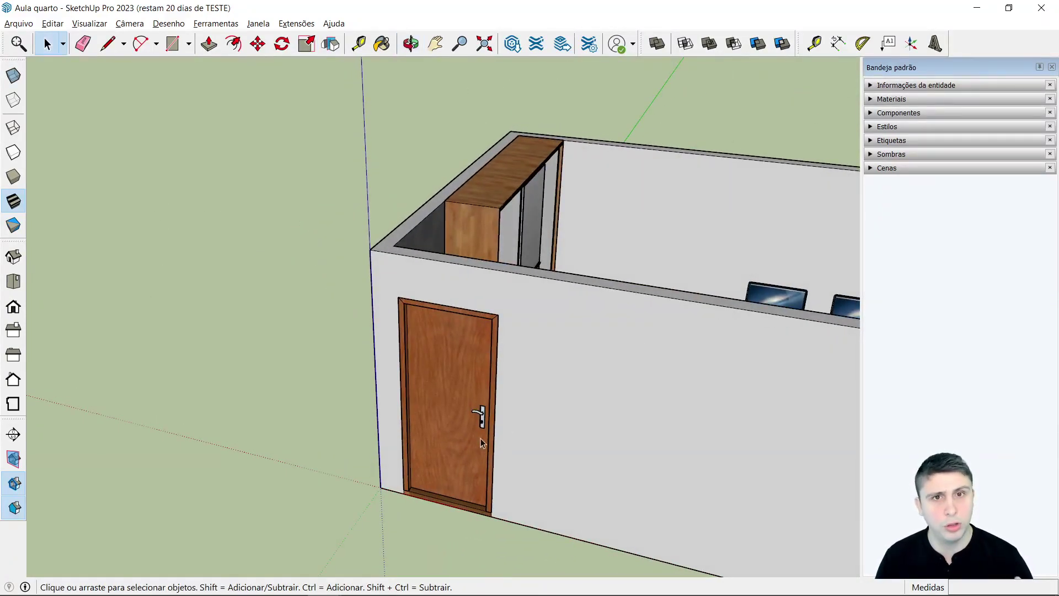
mouse_move(481, 438)
middle_mouse_down()
mouse_move(577, 465)
mouse_move(770, 376)
mouse_move(627, 412)
middle_mouse_up()
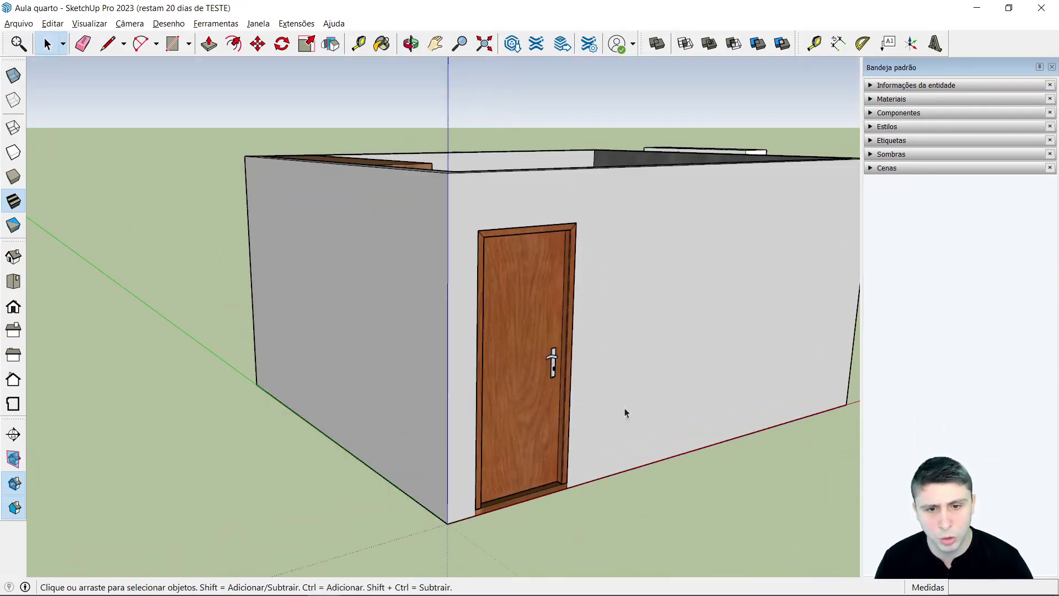
scroll(598, 421, "up", 3)
scroll(566, 428, "up", 3)
scroll(509, 399, "down", 1)
mouse_move(637, 274)
middle_mouse_down()
mouse_move(598, 338)
mouse_move(144, 358)
middle_mouse_up()
scroll(249, 329, "down", 3)
mouse_move(249, 328)
middle_mouse_down()
mouse_move(418, 348)
mouse_move(332, 280)
mouse_move(254, 276)
middle_mouse_up()
scroll(386, 220, "up", 3)
scroll(487, 155, "up", 3)
scroll(487, 155, "up", 2)
scroll(479, 178, "up", 2)
scroll(402, 220, "up", 2)
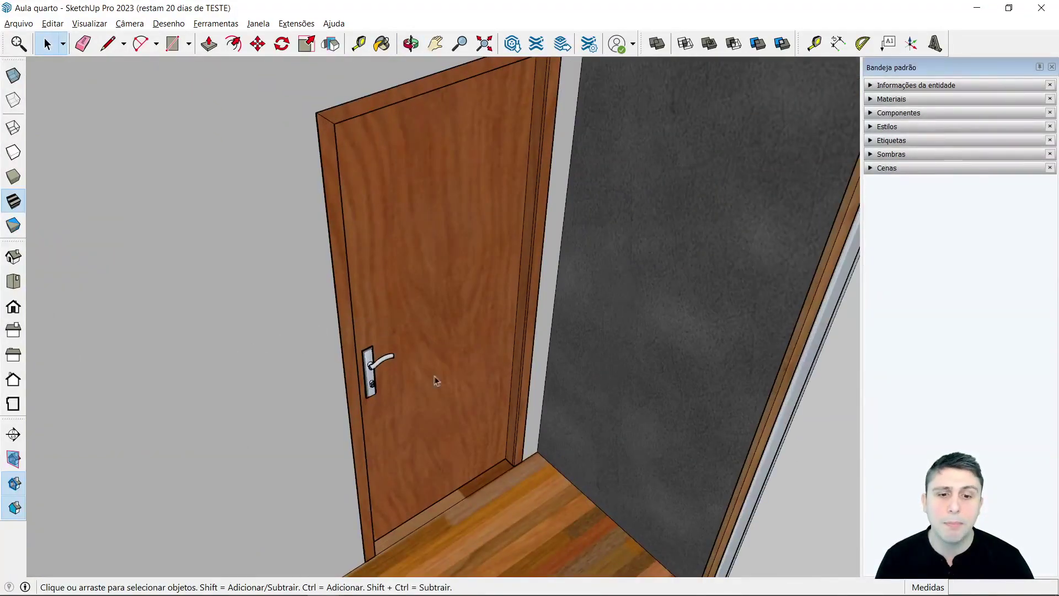
scroll(441, 365, "down", 2)
scroll(455, 354, "down", 3)
scroll(451, 331, "down", 2)
scroll(442, 329, "down", 3)
scroll(316, 398, "down", 2)
middle_click_drag(317, 398, 309, 441)
mouse_move(681, 386)
middle_mouse_down()
mouse_move(615, 356)
mouse_move(662, 420)
mouse_move(714, 442)
middle_mouse_up()
scroll(668, 413, "up", 3)
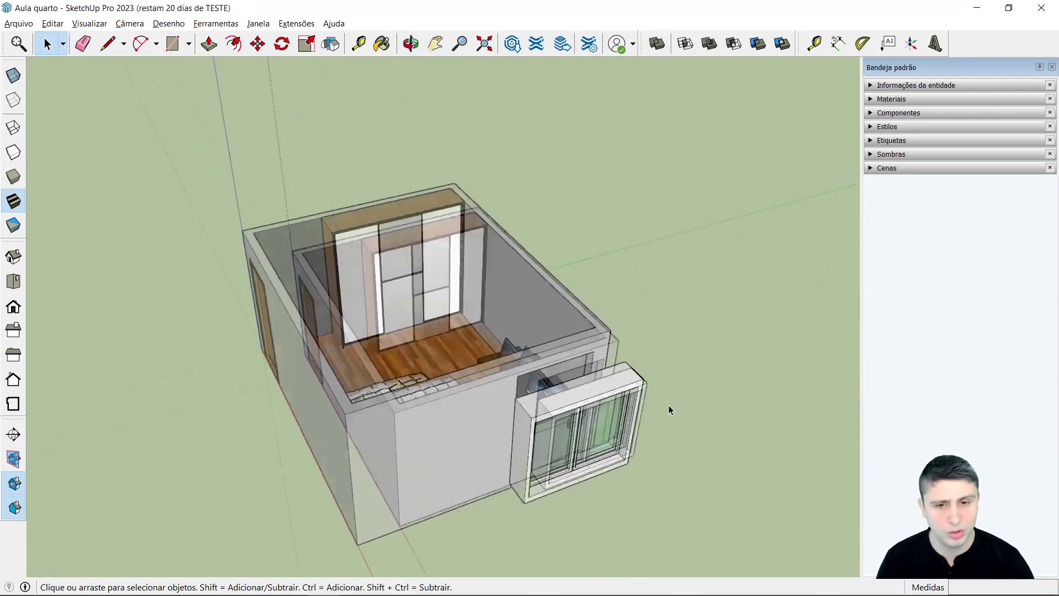
- Move the window by its corner onto the corner of the wall opening
scroll(668, 405, "up", 2)
left_click(528, 391)
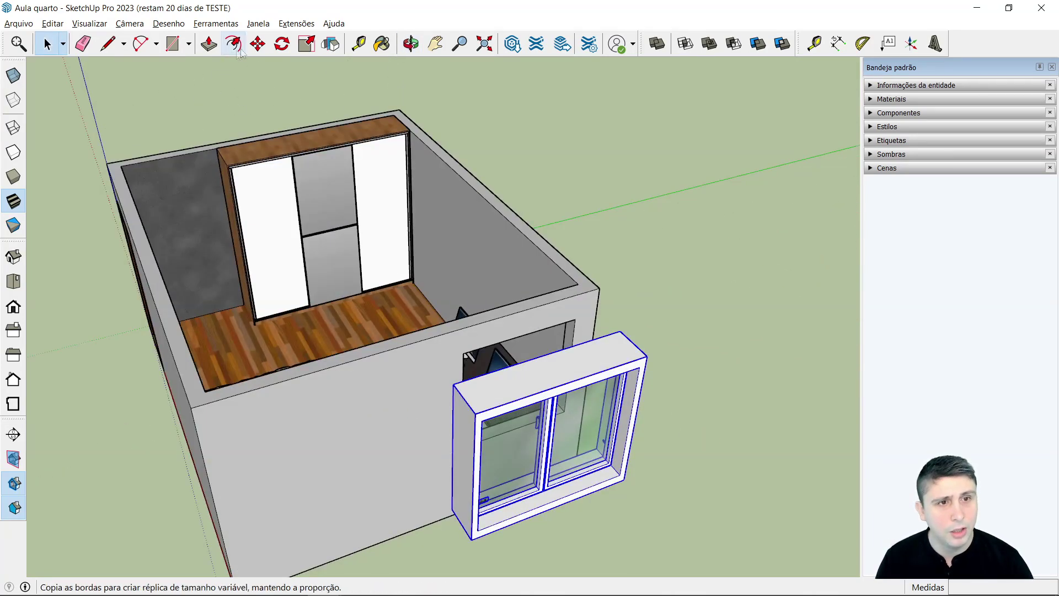
left_click(258, 43)
scroll(519, 550, "up", 3)
scroll(508, 549, "up", 2)
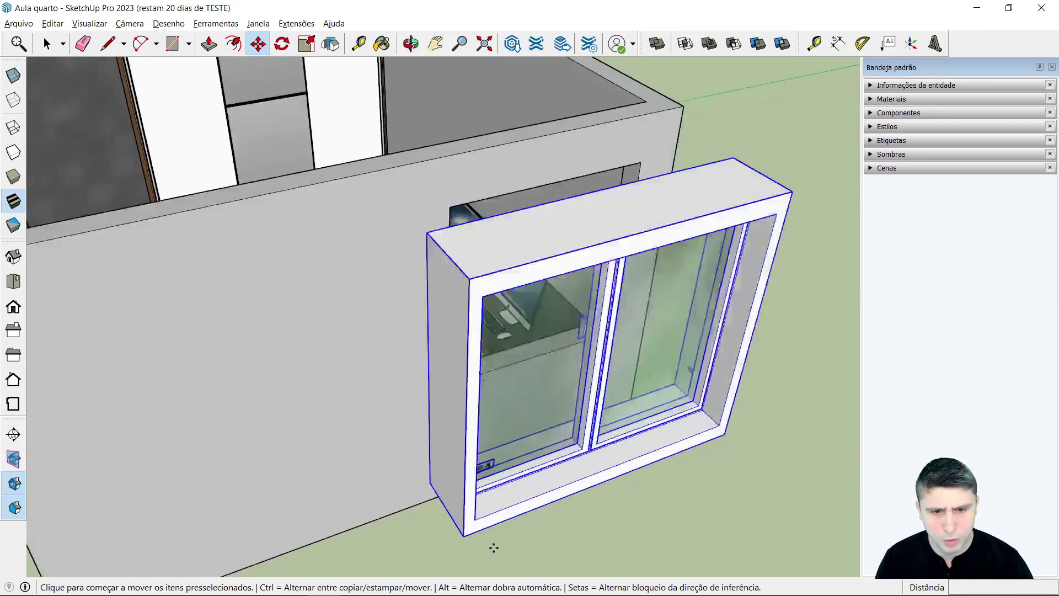
left_click(435, 485)
scroll(586, 469, "down", 2)
scroll(585, 470, "up", 2)
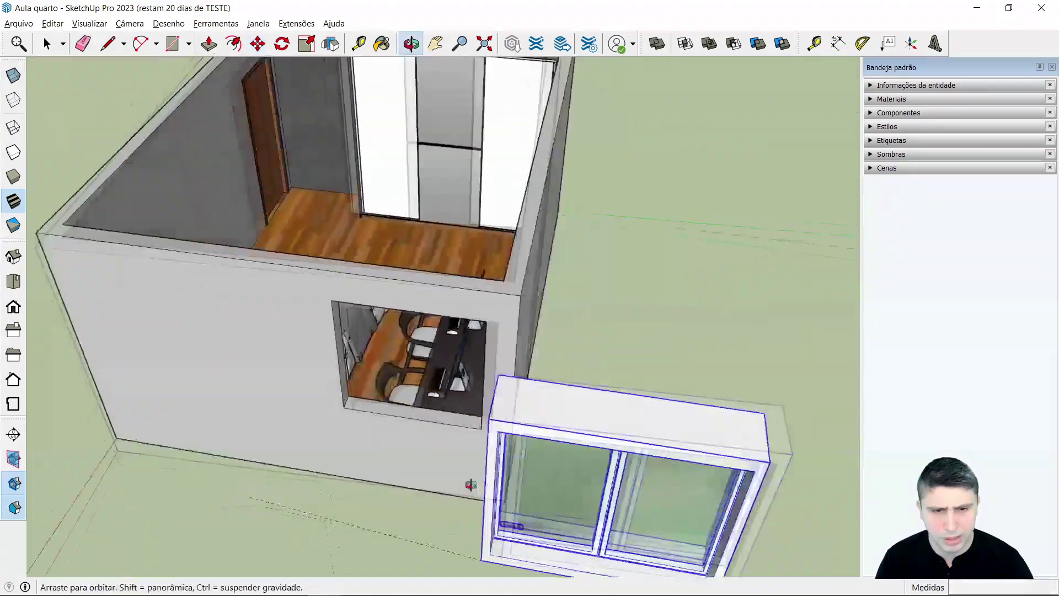
scroll(472, 485, "up", 2)
scroll(350, 407, "up", 2)
left_click(283, 376)
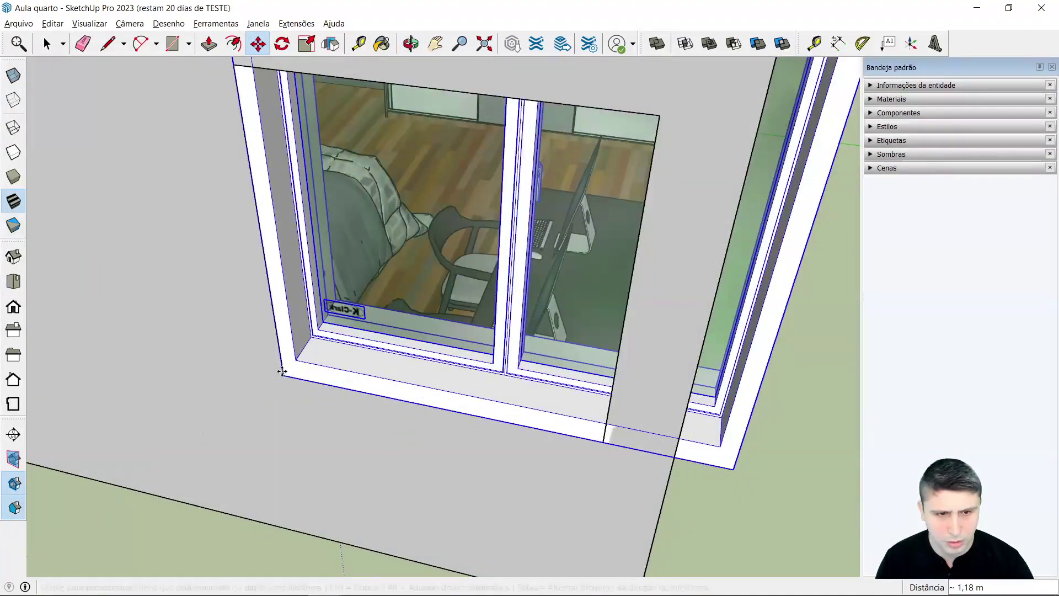
scroll(432, 385, "down", 4)
scroll(440, 402, "down", 2)
key("space")
scroll(381, 484, "down", 4)
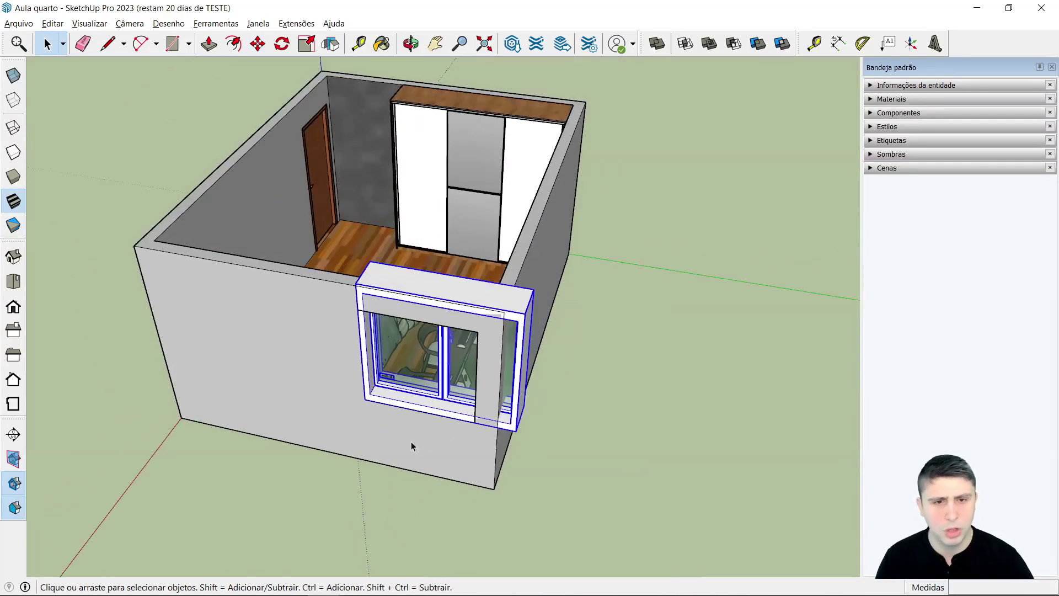
middle_click_drag(412, 441, 525, 418)
left_click(309, 44)
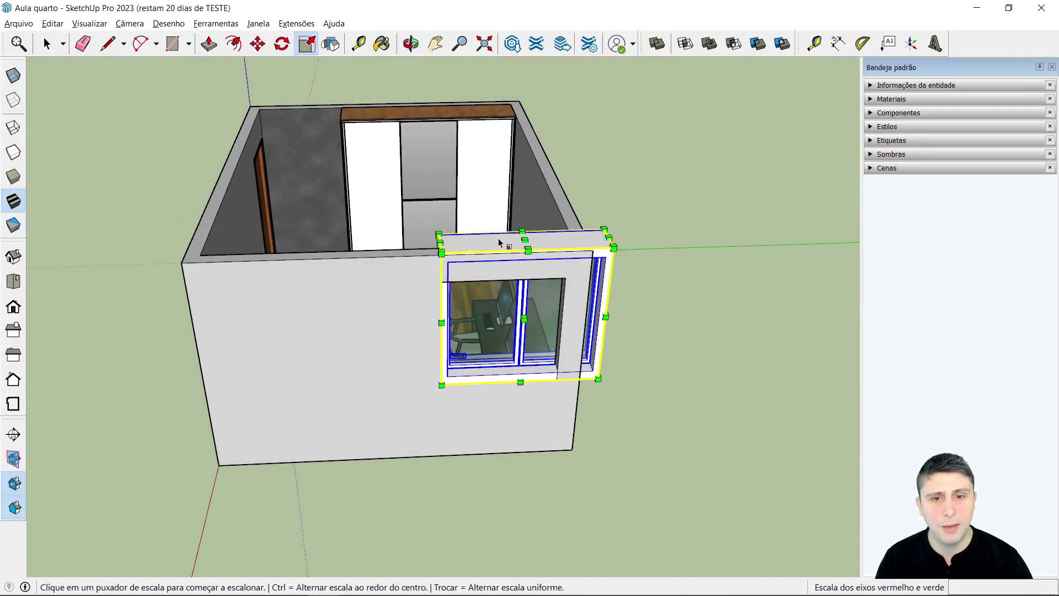
- Scale the window's width to about 0.74 and height to about 0.81
scroll(578, 296, "up", 2)
scroll(612, 315, "up", 2)
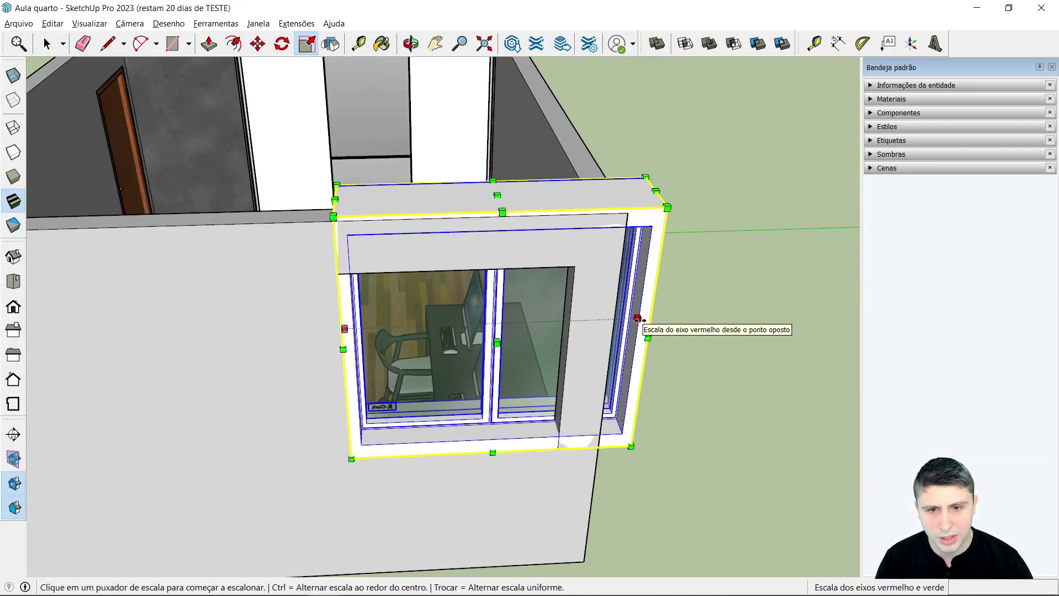
mouse_move(646, 336)
left_mouse_down()
mouse_move(601, 318)
mouse_move(568, 323)
left_mouse_up()
left_click(569, 323)
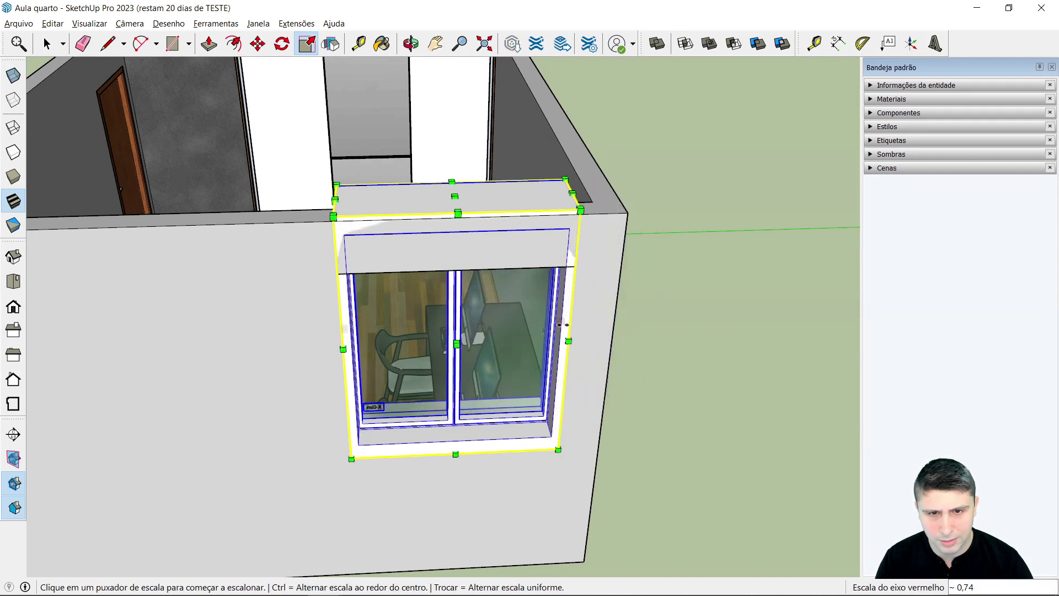
left_click(454, 196)
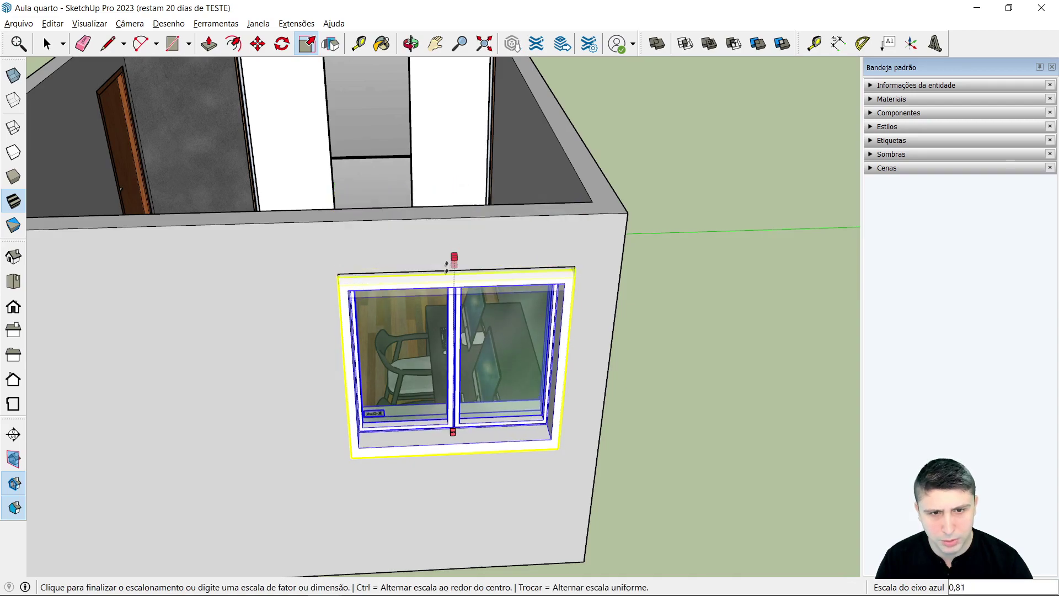
left_click(447, 273)
- Scale the window's depth to about 0.37 to match the wall thickness
mouse_move(447, 272)
middle_mouse_down()
mouse_move(118, 355)
mouse_move(248, 238)
middle_mouse_up()
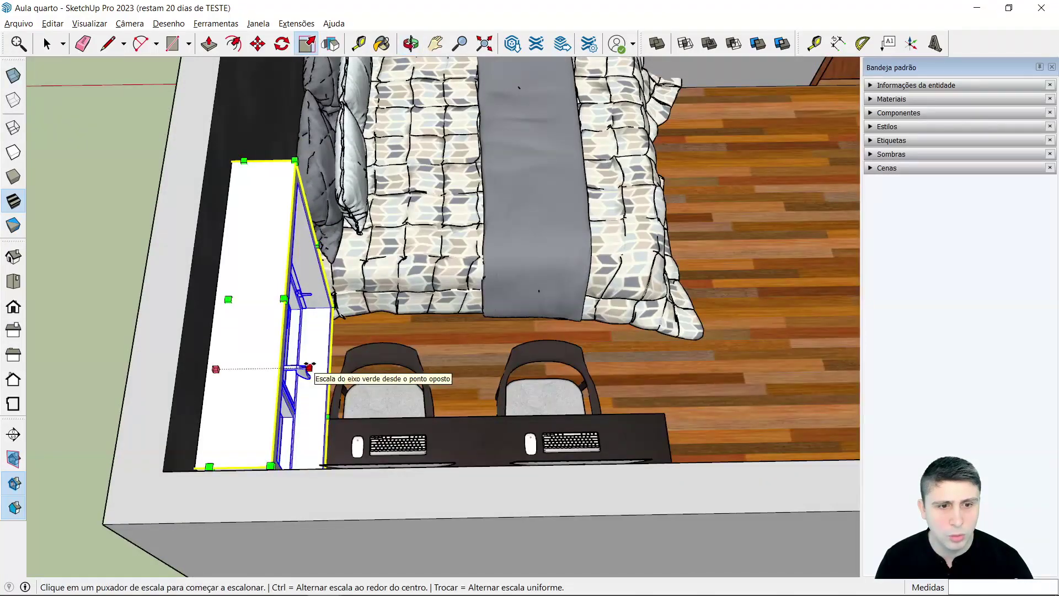
left_click(309, 366)
left_click(196, 355)
scroll(604, 226, "down", 2)
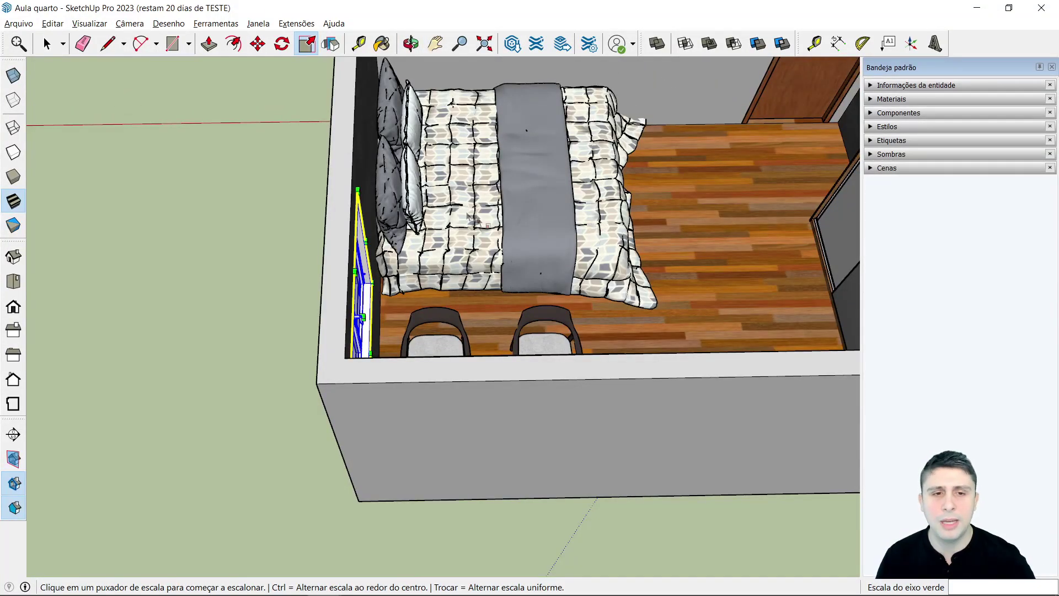
key("space")
left_click(167, 419)
middle_click_drag(168, 418, 331, 359)
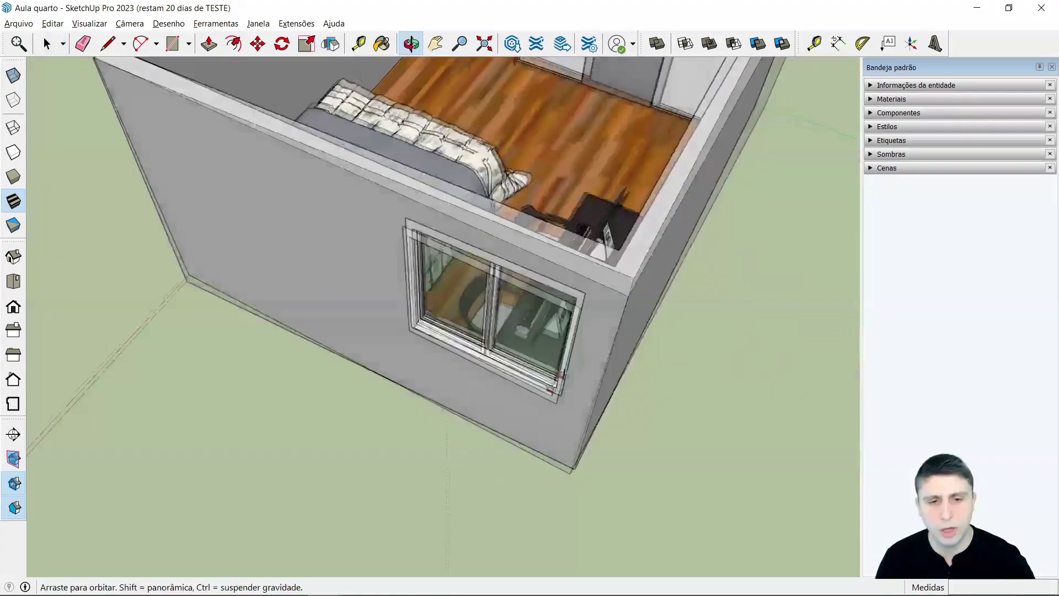
middle_click_drag(560, 377, 669, 239)
scroll(502, 349, "down", 3)
mouse_move(502, 350)
middle_mouse_down()
mouse_move(705, 316)
mouse_move(546, 357)
middle_mouse_up()
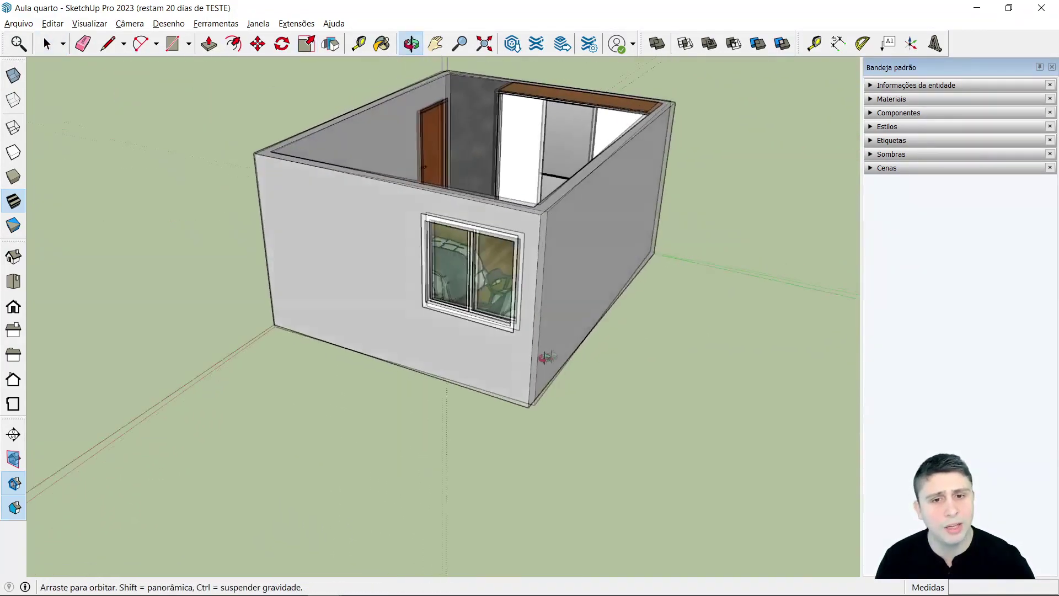
scroll(469, 287, "up", 2)
scroll(441, 276, "up", 2)
scroll(426, 277, "up", 2)
scroll(456, 222, "up", 1)
left_click(456, 222)
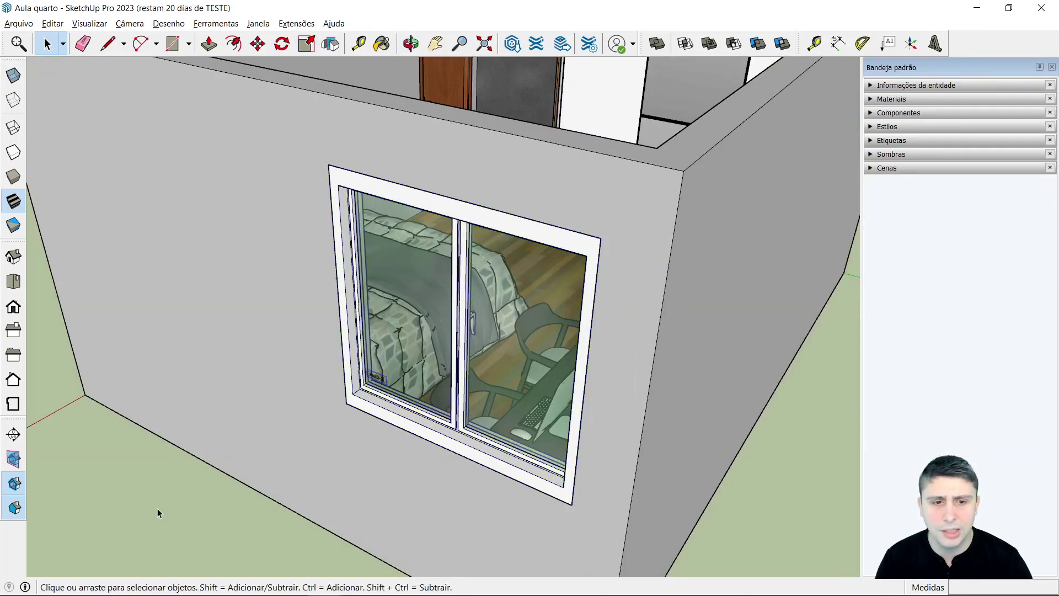
scroll(423, 459, "up", 3)
mouse_move(423, 459)
middle_mouse_down()
mouse_move(764, 338)
mouse_move(624, 418)
mouse_move(416, 389)
middle_mouse_up()
scroll(624, 418, "down", 5)
mouse_move(787, 177)
middle_mouse_down()
mouse_move(303, 323)
mouse_move(398, 163)
middle_mouse_up()
scroll(386, 147, "up", 3)
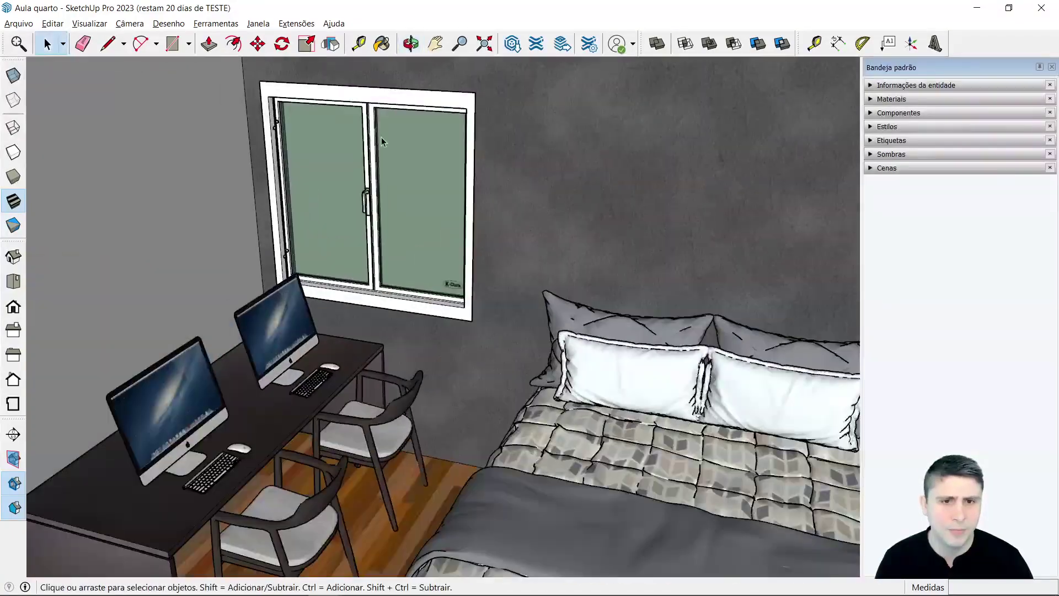
scroll(382, 141, "up", 1)
scroll(353, 155, "up", 2)
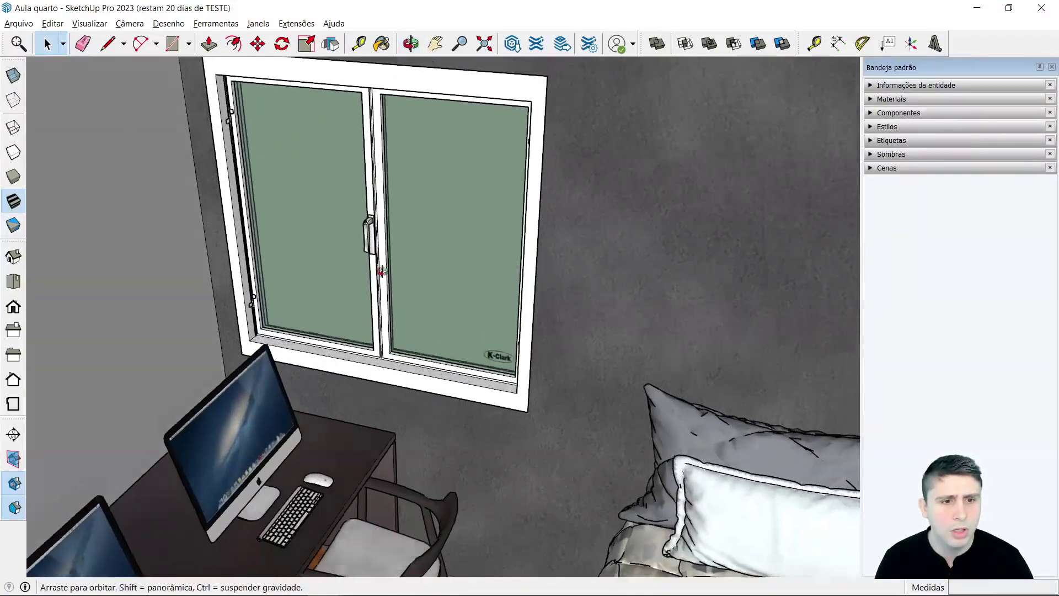
middle_click_drag(344, 172, 442, 338)
scroll(516, 352, "down", 3)
scroll(516, 352, "down", 4)
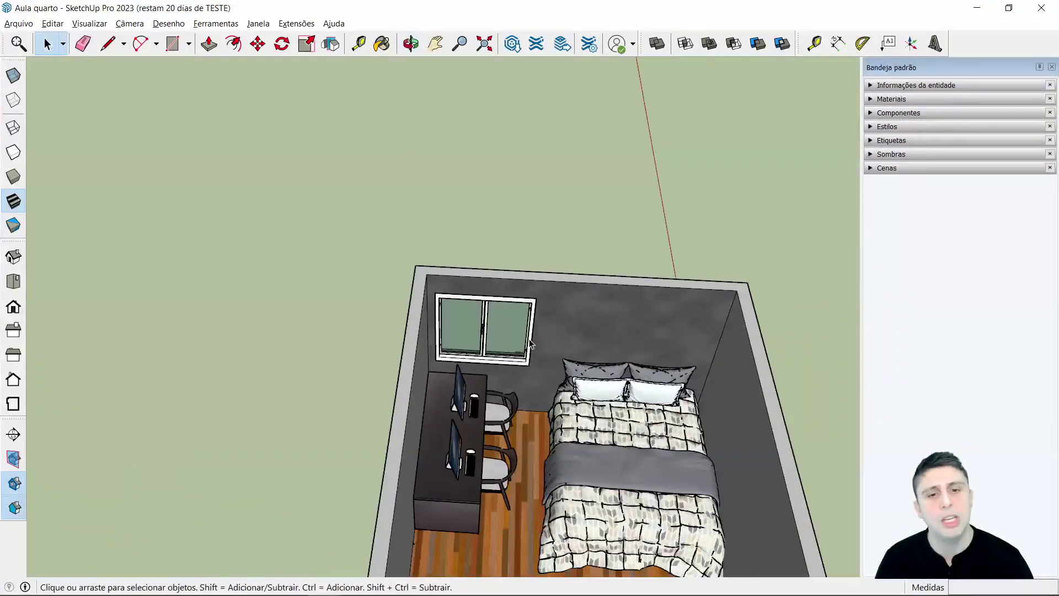
- Orbit and zoom out to a top-down view of the entire bedroom
mouse_move(307, 374)
middle_mouse_down()
mouse_move(852, 395)
mouse_move(628, 503)
mouse_move(338, 411)
mouse_move(686, 350)
mouse_move(515, 440)
mouse_move(581, 457)
mouse_move(187, 179)
middle_mouse_up()
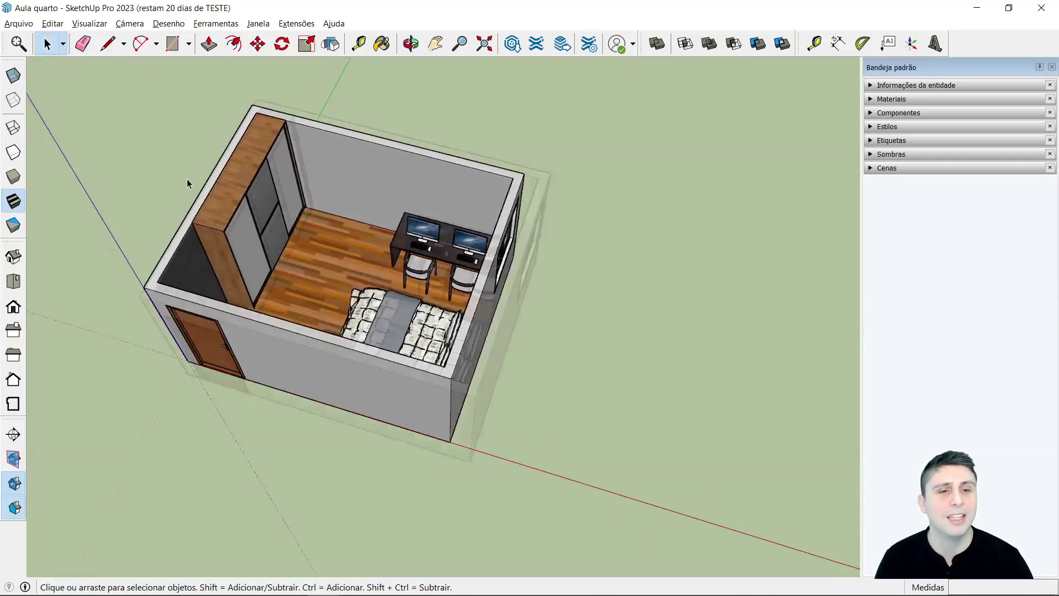
scroll(273, 170, "up", 2)
scroll(393, 150, "up", 2)
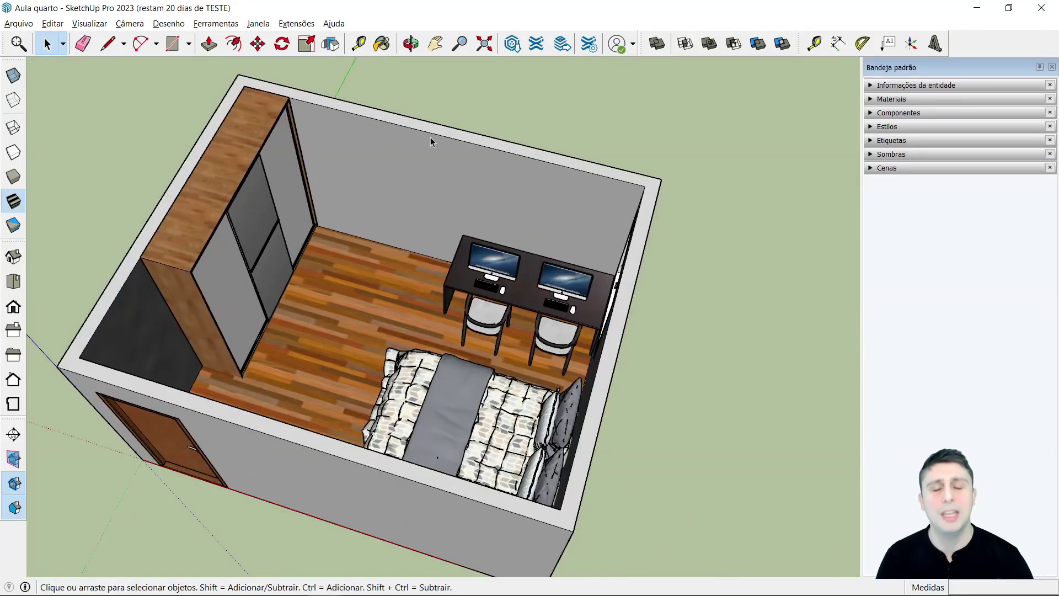